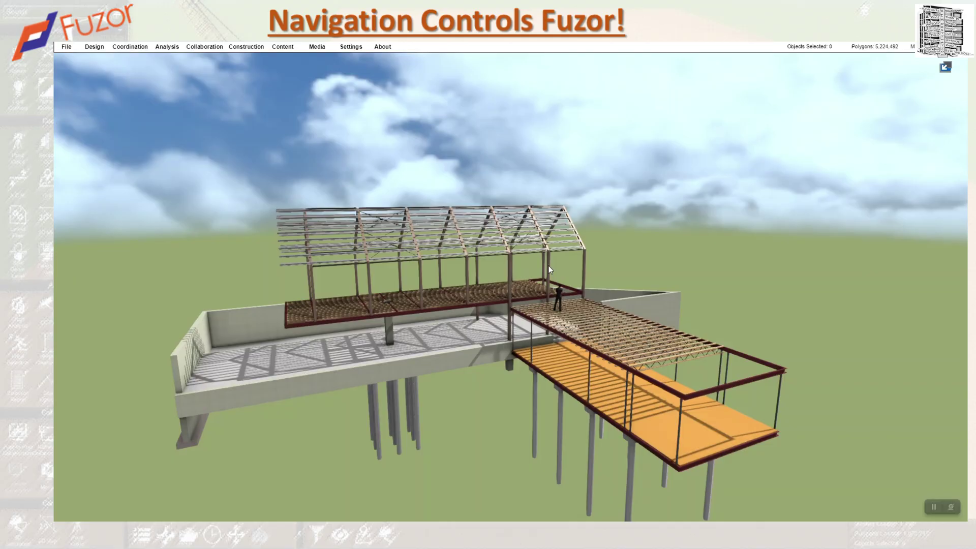
Step: In Settings, set navigation to Revit Control and show, then hide, the hotkey dialog
click(353, 49)
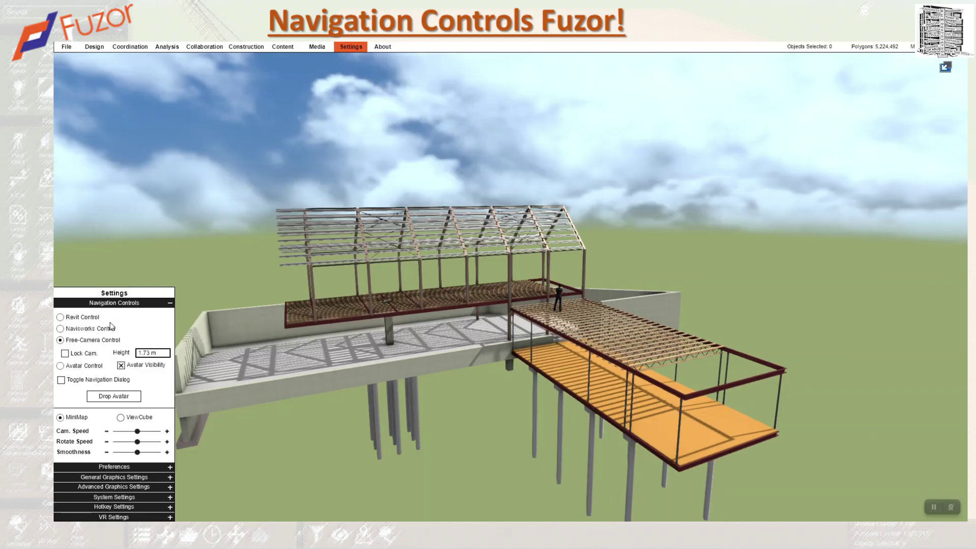
click(60, 317)
click(61, 380)
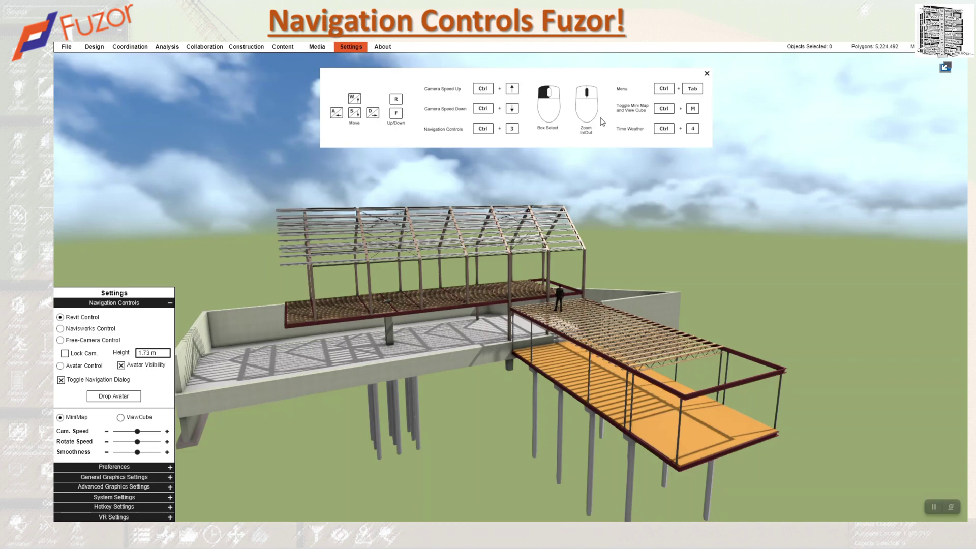
click(707, 74)
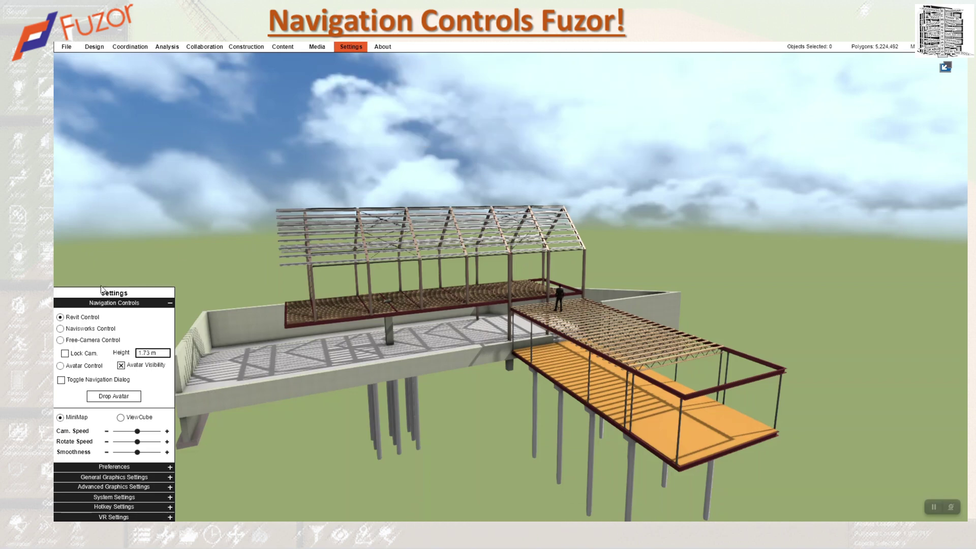
Step: Select Navisworks Control, show its hotkey reference, then select Free-Camera Control
click(61, 329)
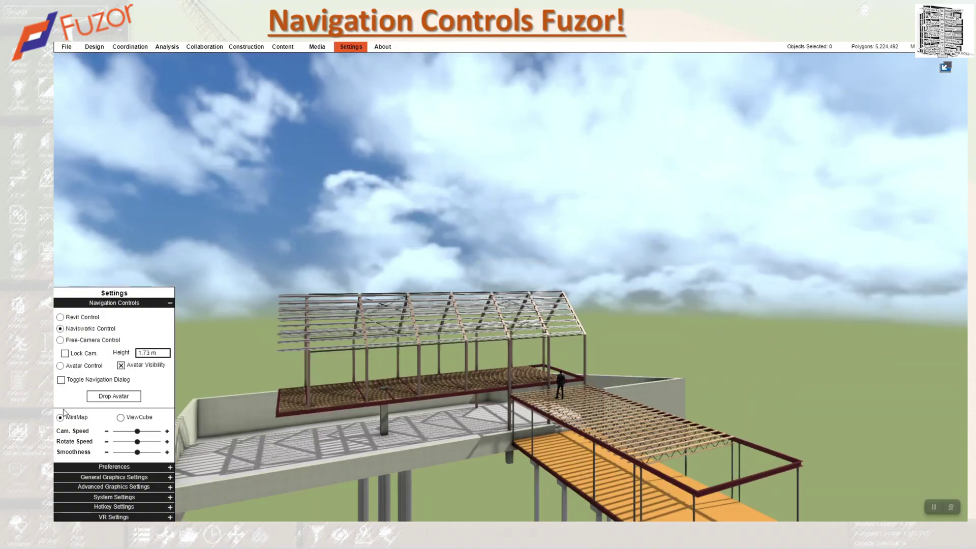
click(61, 380)
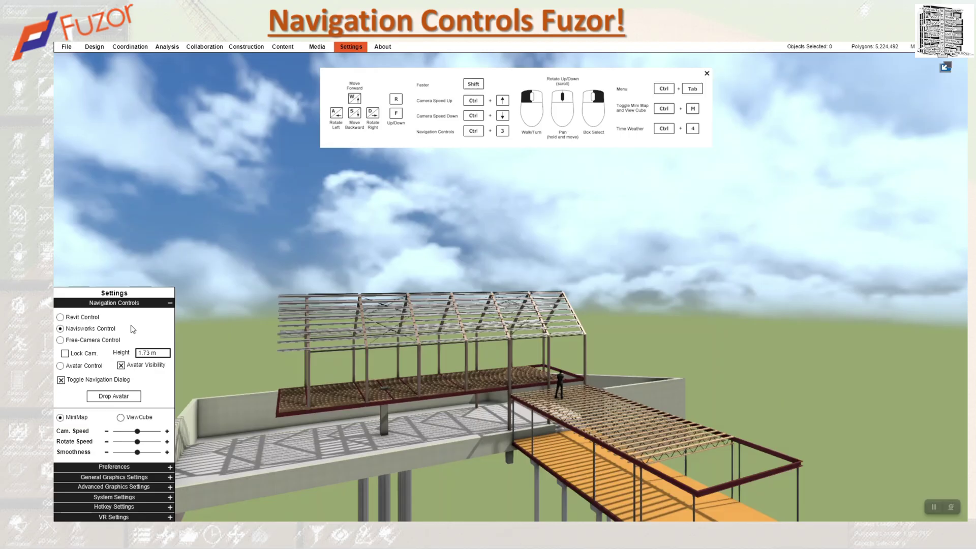
click(61, 341)
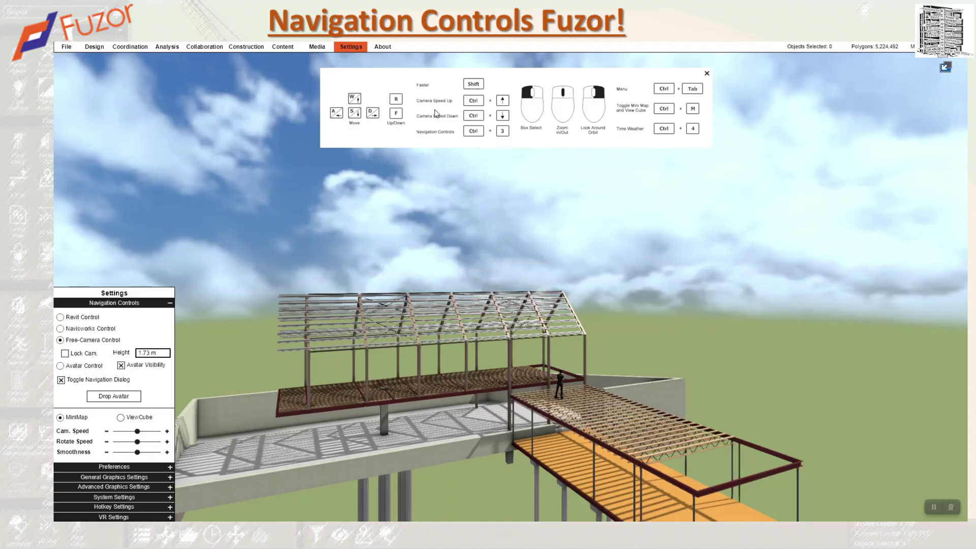
Step: Fly the camera with W/A/S/D and F down to upper-floor level, then select the 1.73 m height value
key(d)
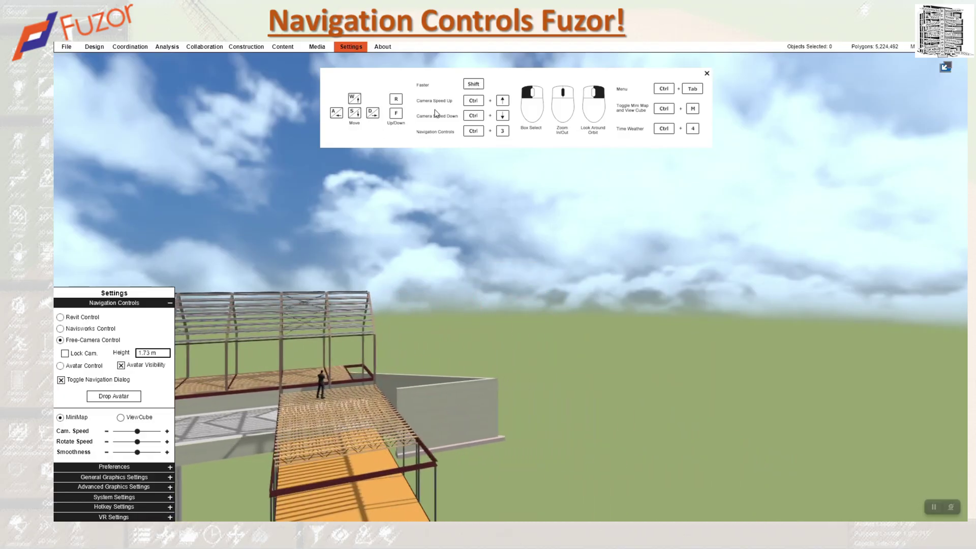
key(a)
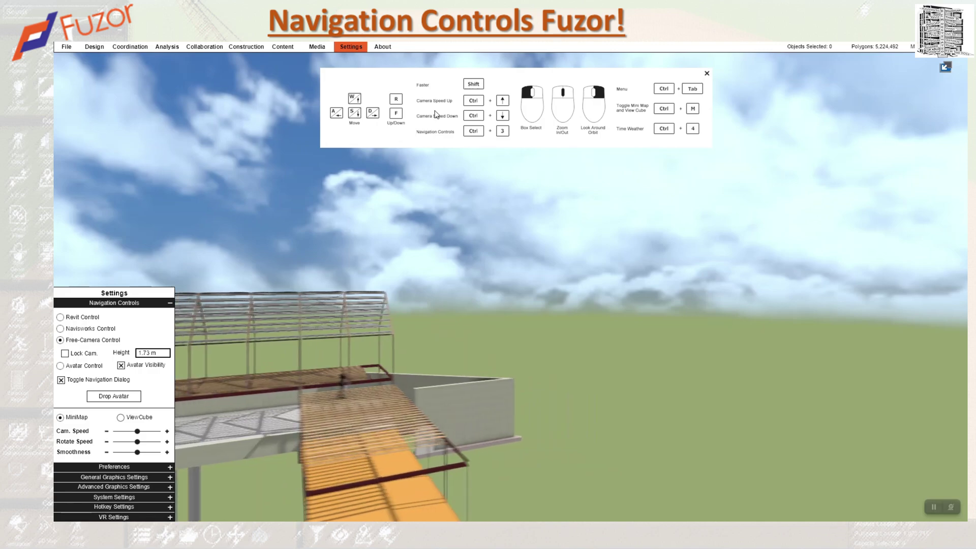
key(s)
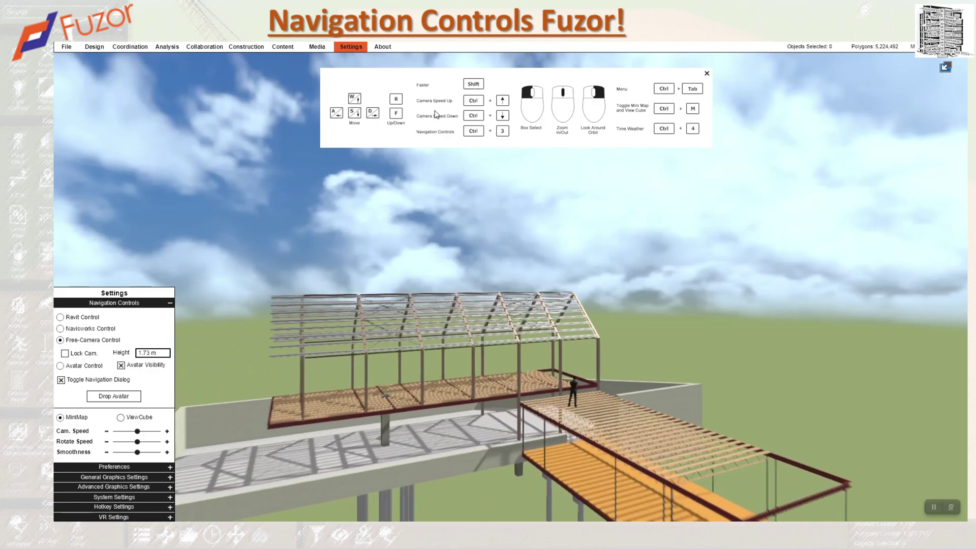
key(w)
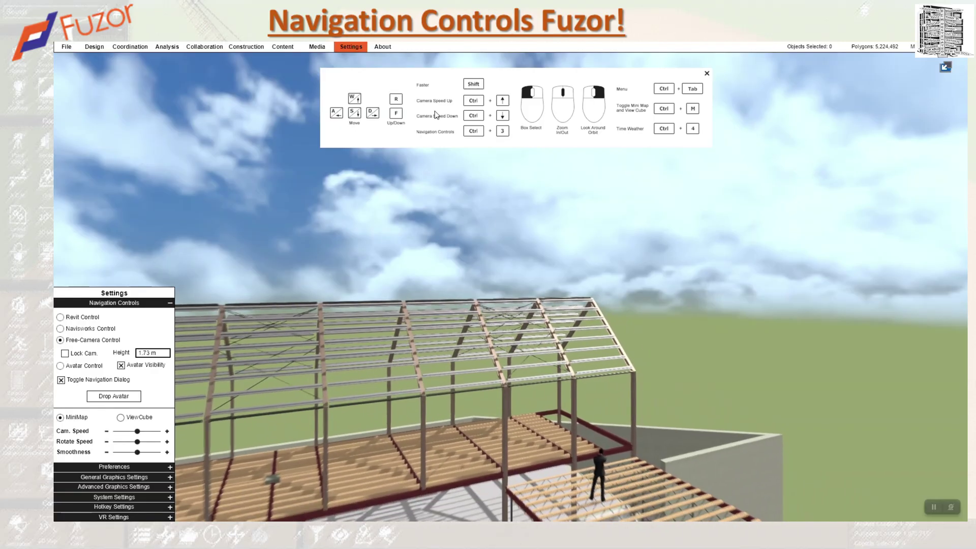
key(s)
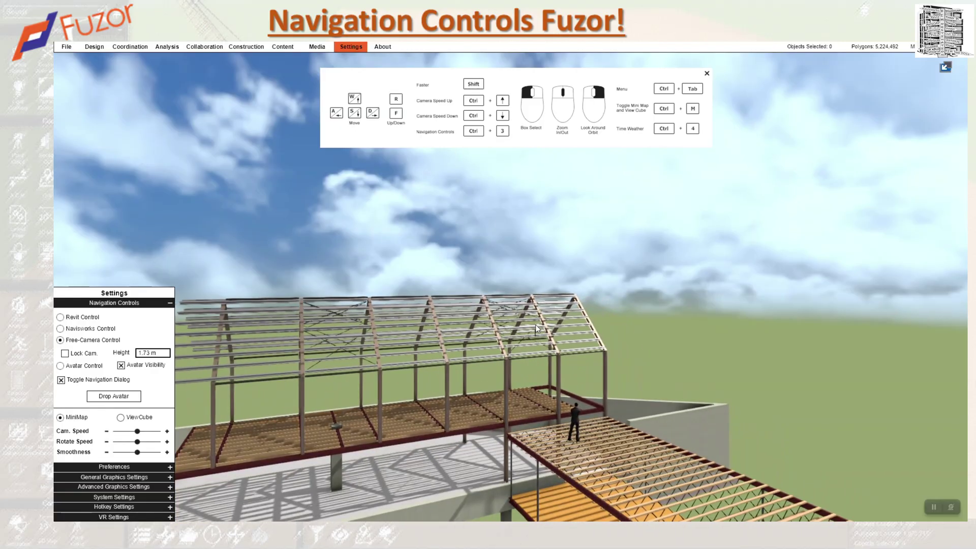
key(f)
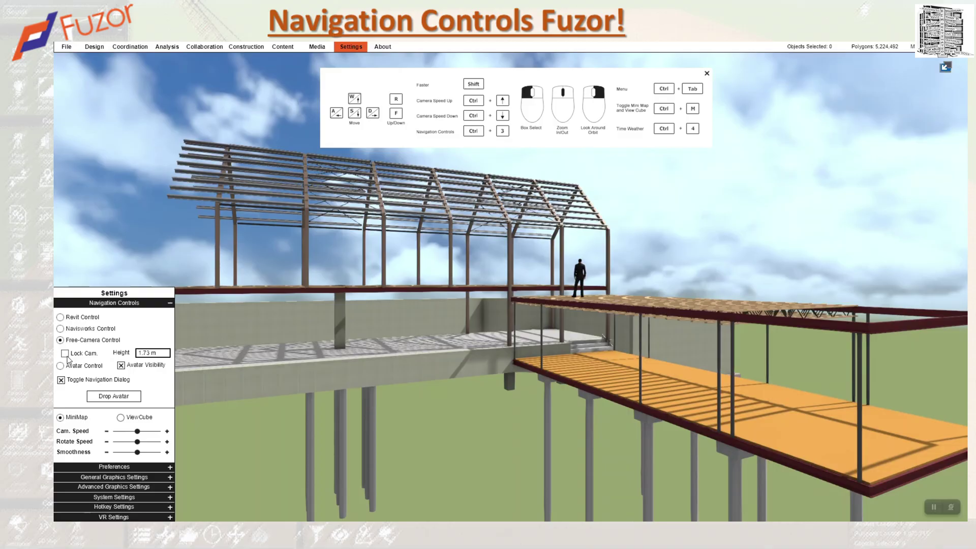
drag(160, 355, 135, 354)
Step: Select the orange floor deck, deselect it with Esc, and toggle Avatar Visibility off and on
click(745, 422)
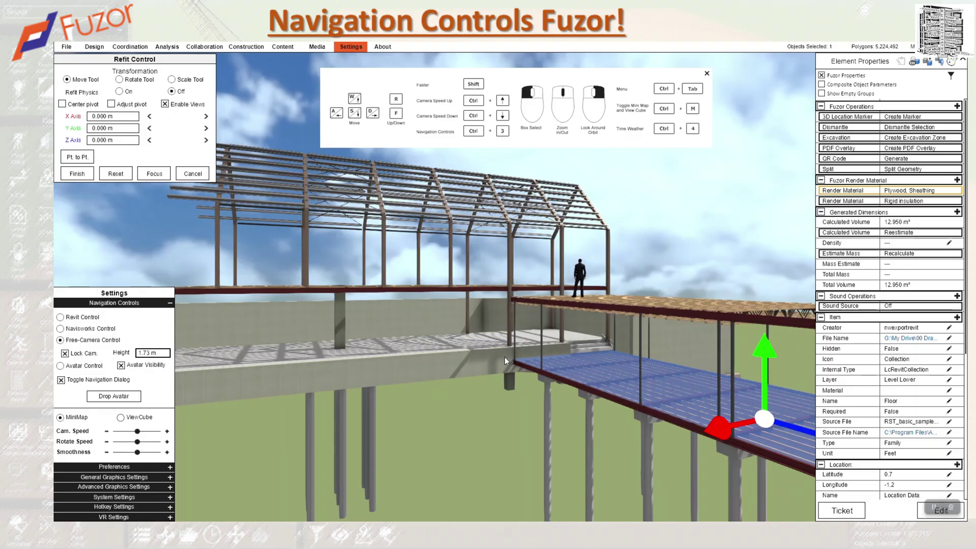
key(Escape)
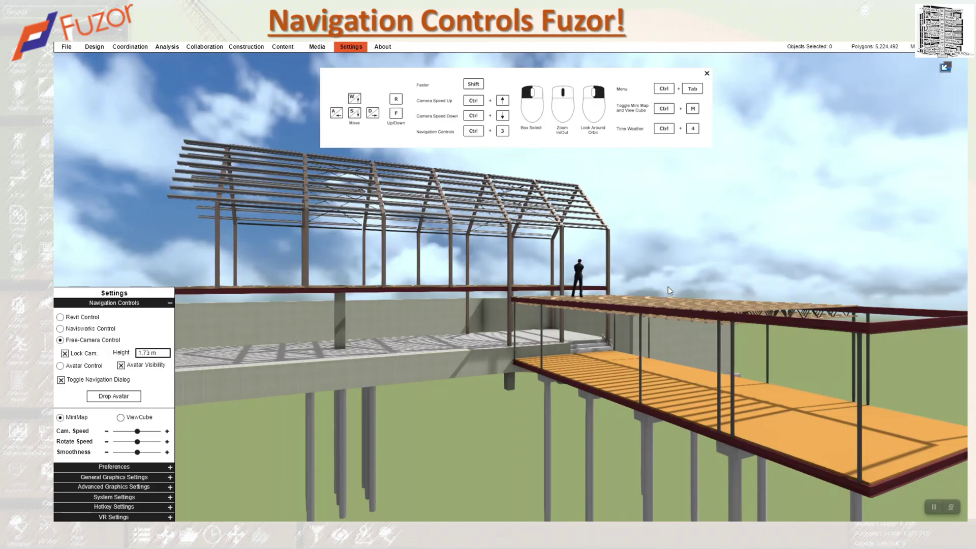
click(121, 367)
click(121, 366)
Step: Switch to Avatar Control and walk the avatar around with W/A/S/D
click(61, 366)
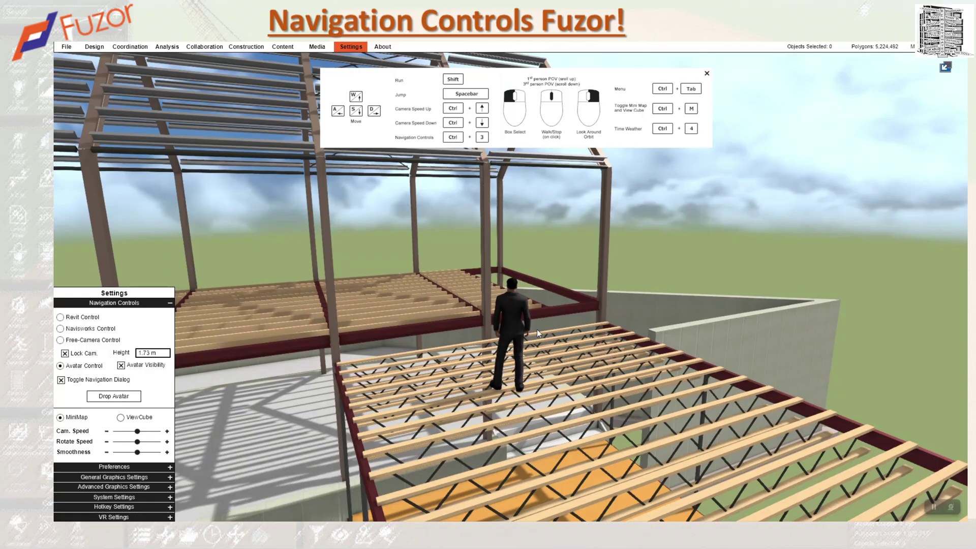
key(w)
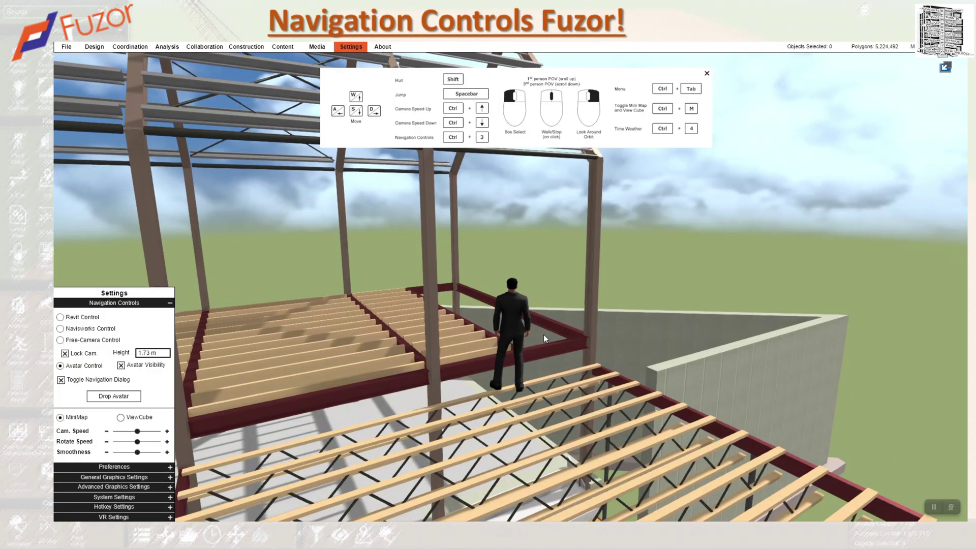
key(a)
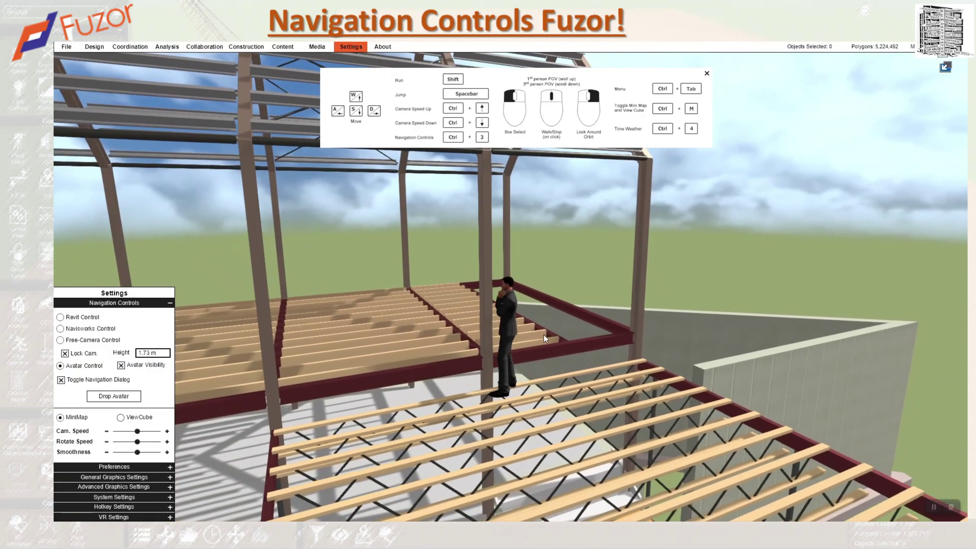
key(s)
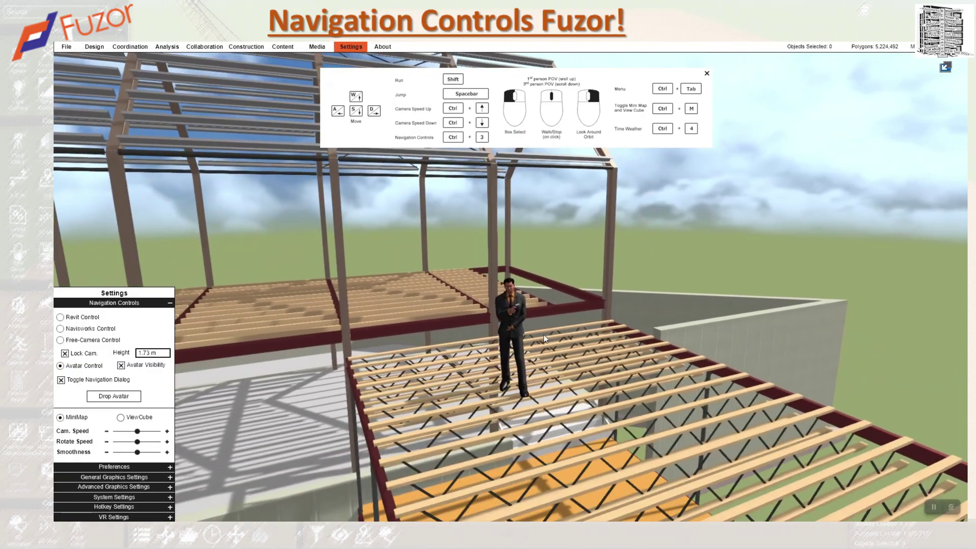
key(d)
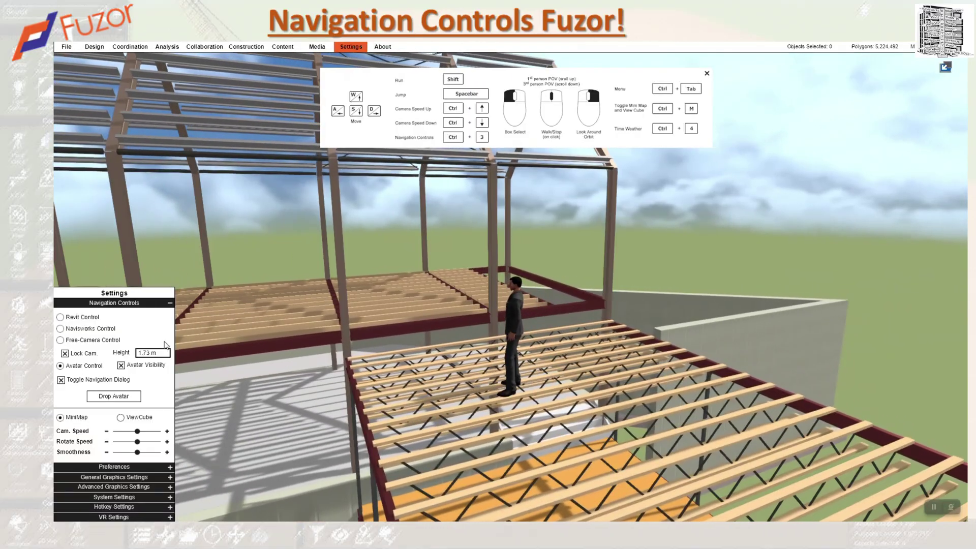
Step: Drop the avatar on the upper deck, then on the ground-floor walkway, walking it forward
click(114, 396)
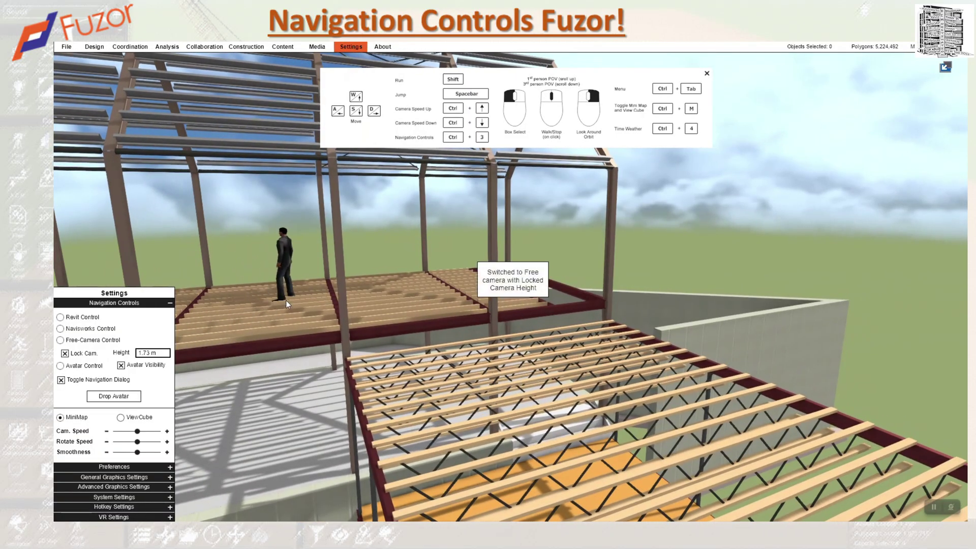
click(390, 300)
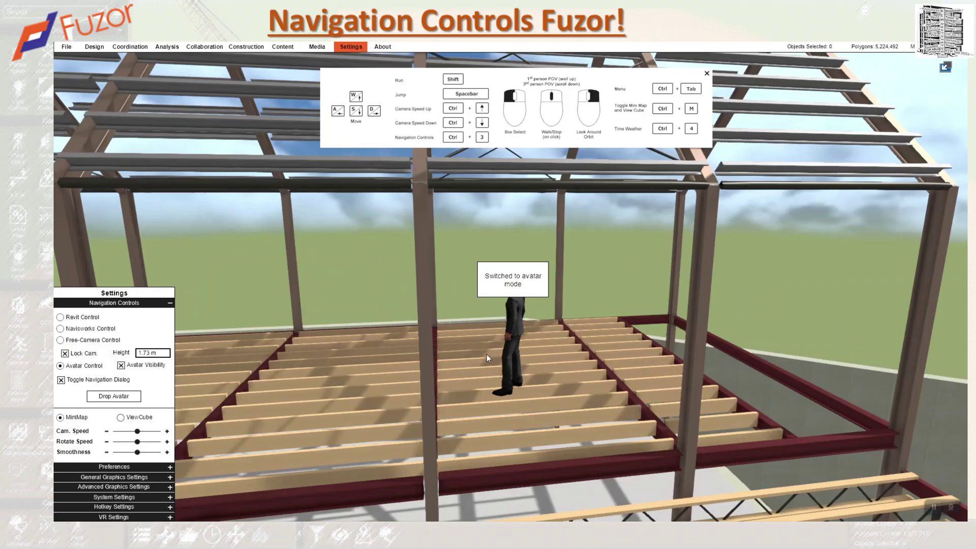
middle_click(471, 354)
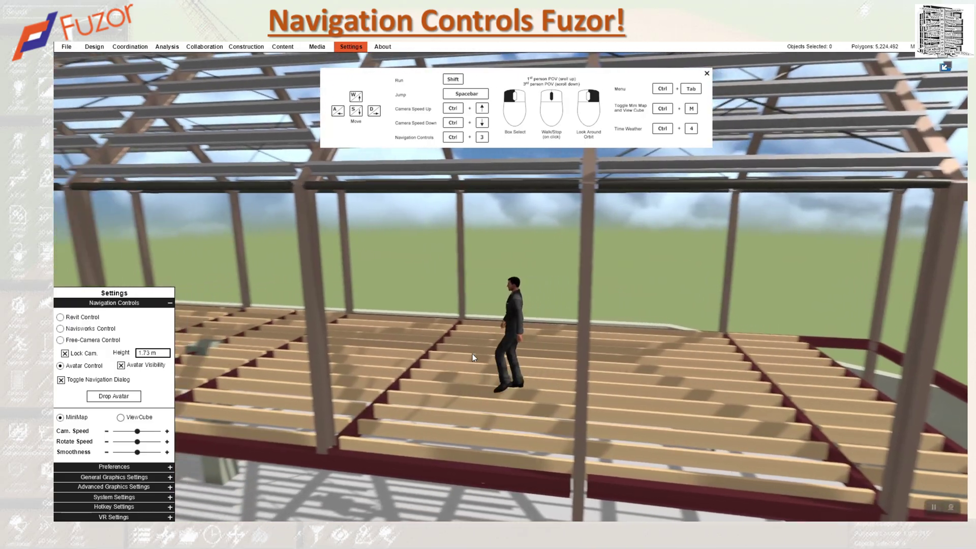
middle_click(474, 355)
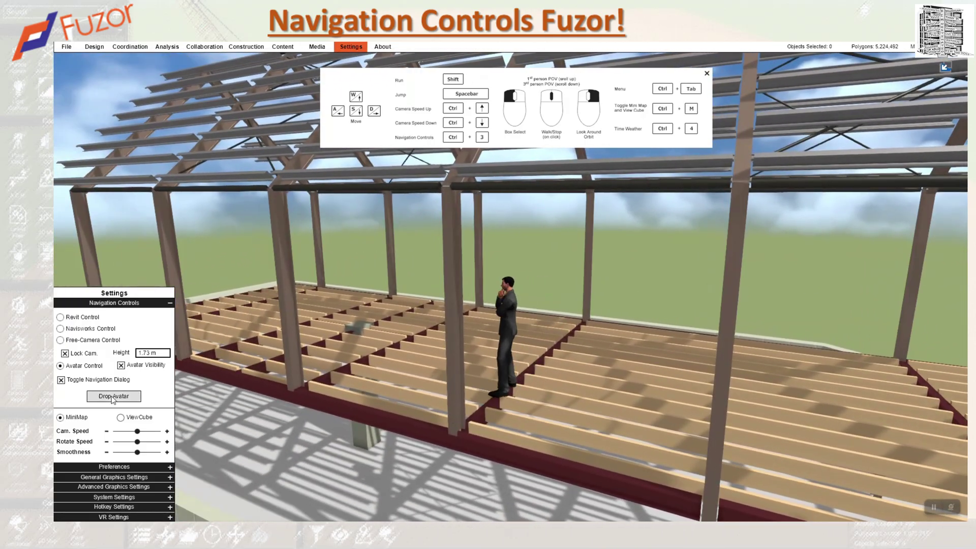
click(113, 397)
click(375, 496)
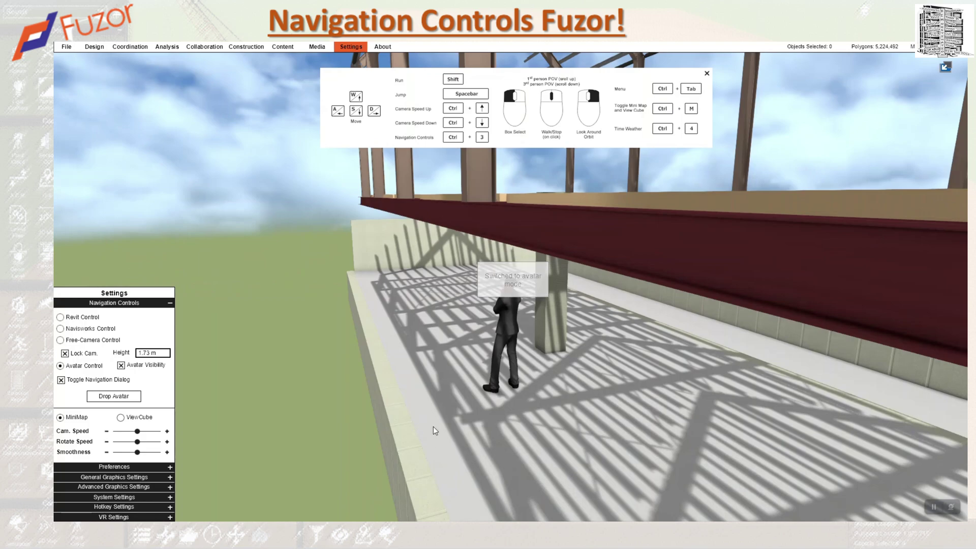
middle_click(433, 426)
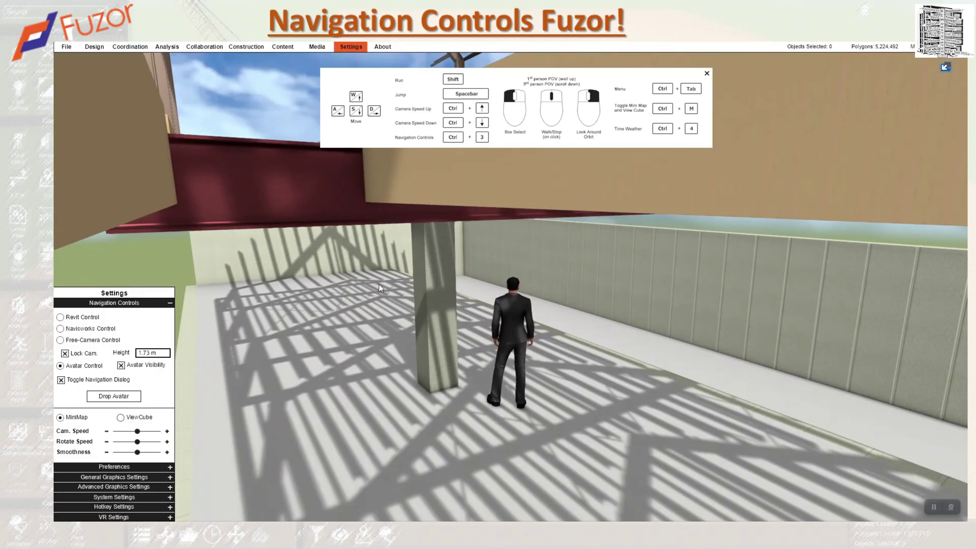
click(62, 382)
Step: Toggle Toggle Navigation Dialog a few times, leaving the help overlay off
click(63, 383)
click(62, 381)
click(62, 381)
click(62, 381)
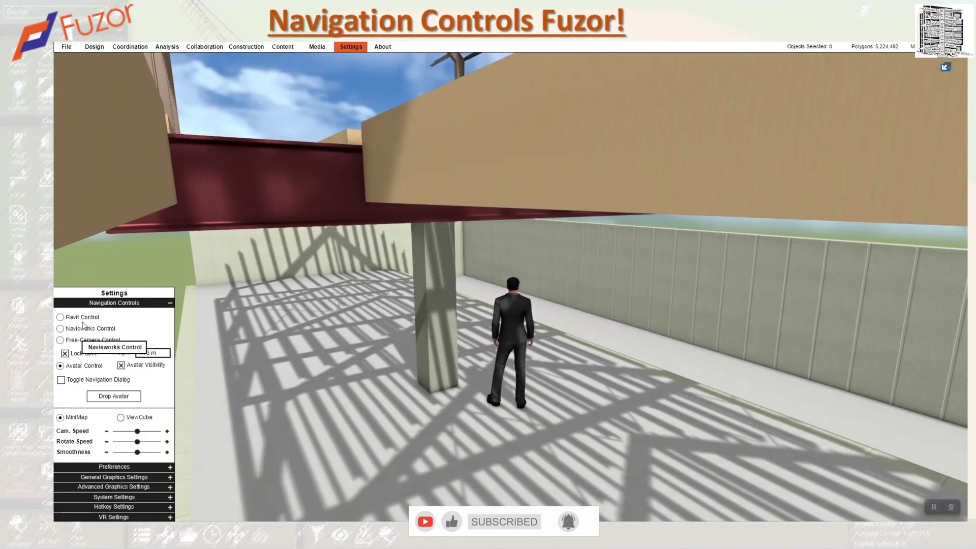
Step: Select Free-Camera Control, turn Avatar Visibility off, and switch to the ViewCube
click(61, 340)
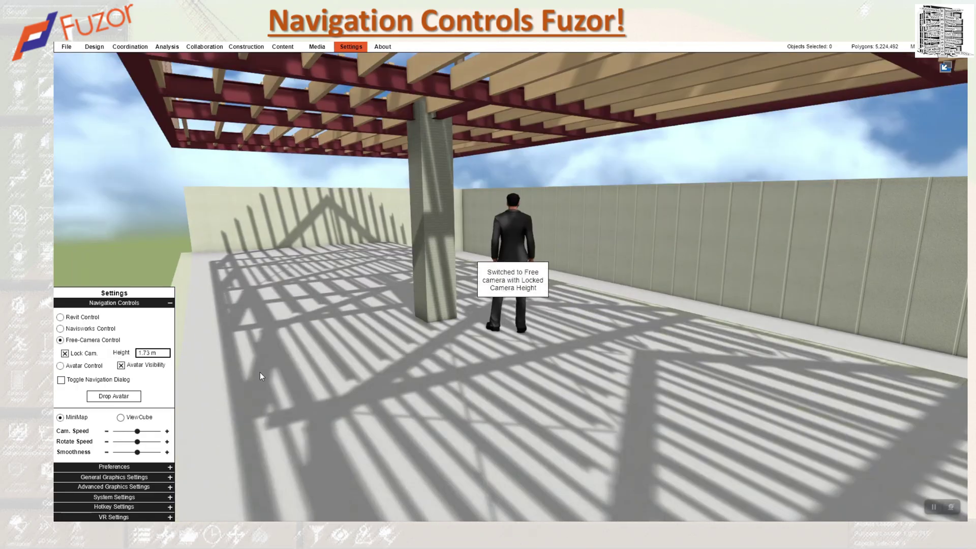
click(129, 366)
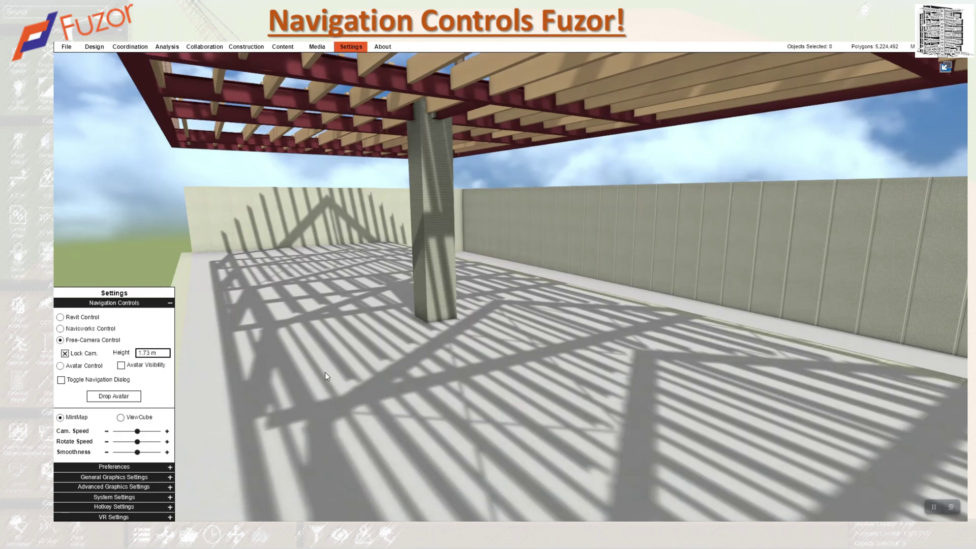
click(121, 418)
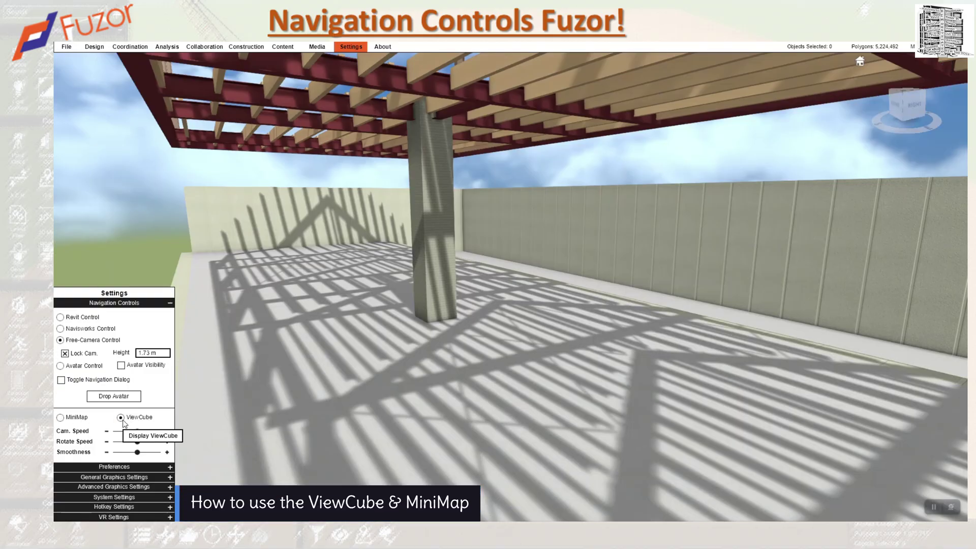
Step: Snap to the ViewCube's RIGHT view, then switch back to an expanded MiniMap
click(914, 105)
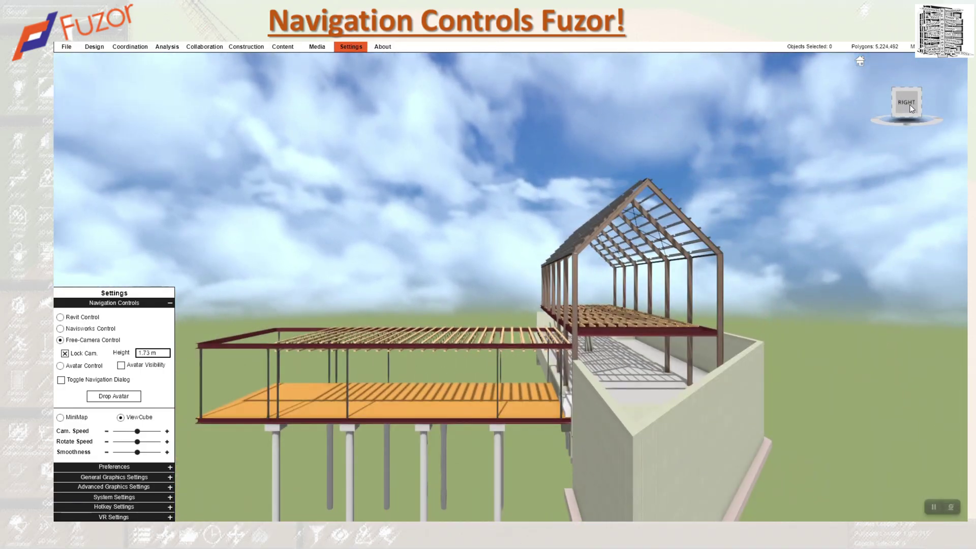
click(62, 418)
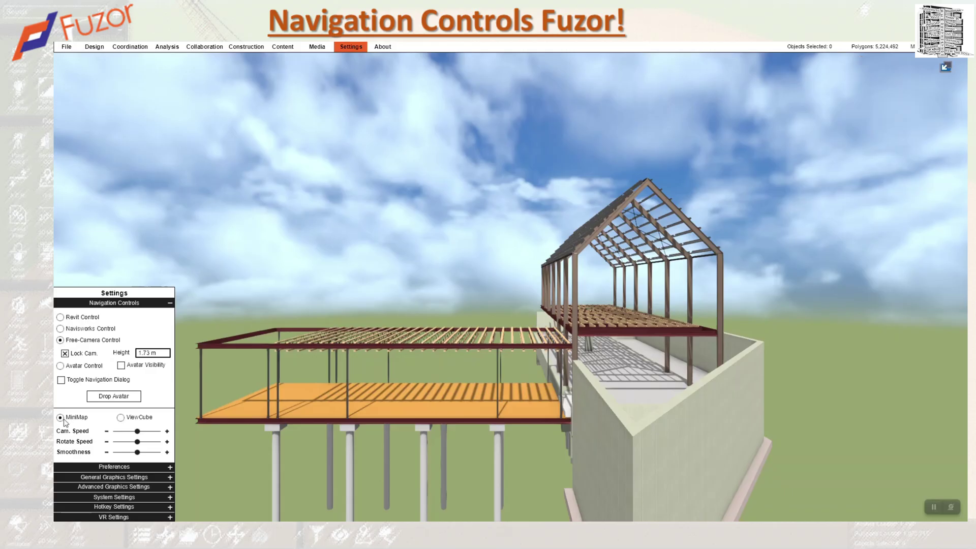
click(947, 68)
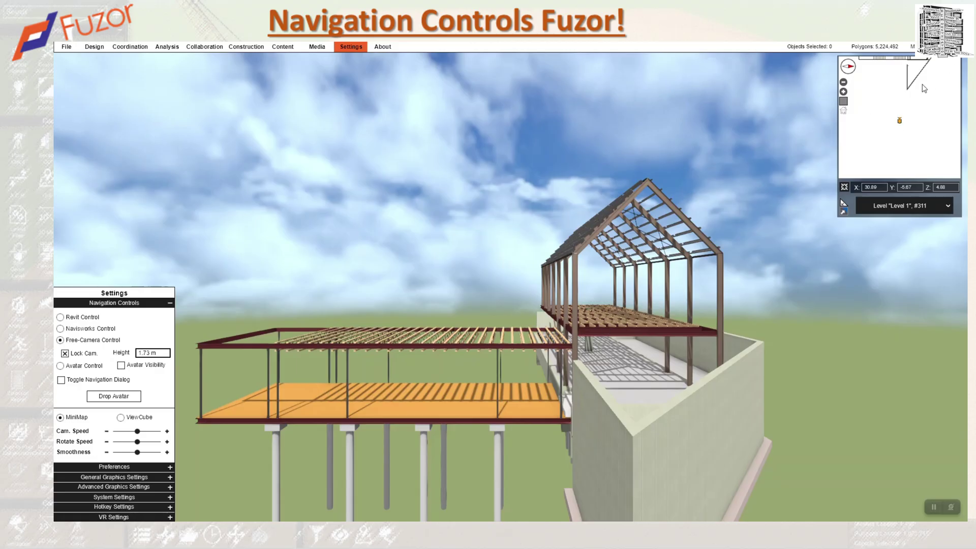
Step: Click map locations to move the camera, ending under the timber roof framing
click(923, 104)
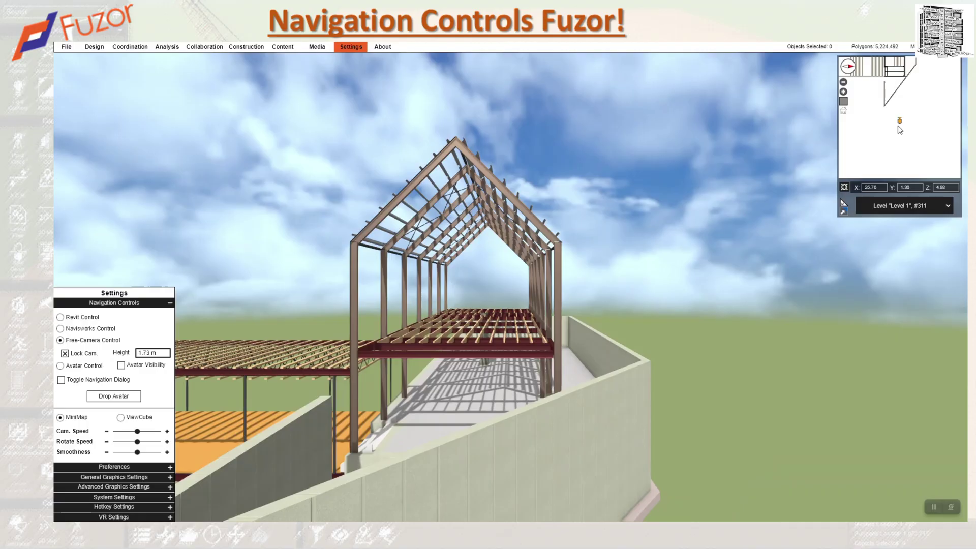
click(900, 118)
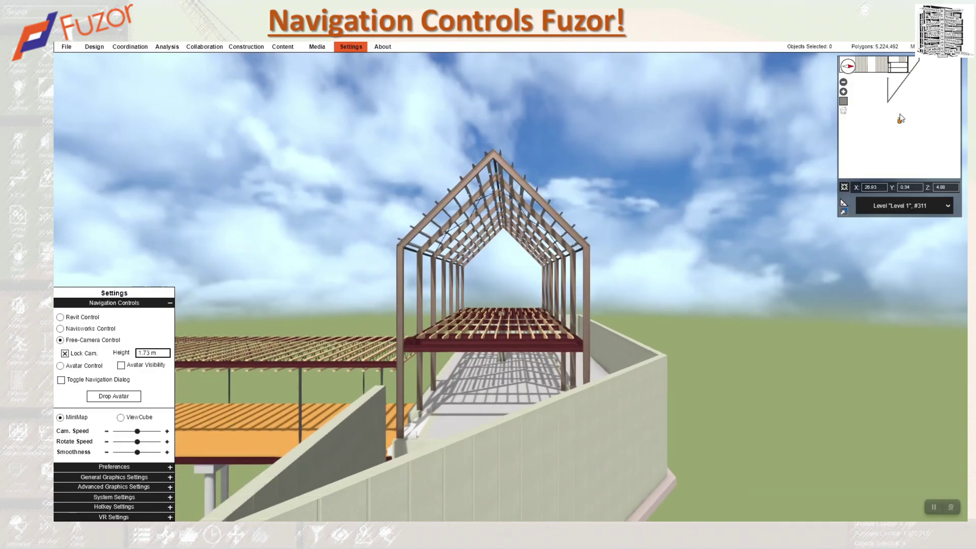
click(898, 77)
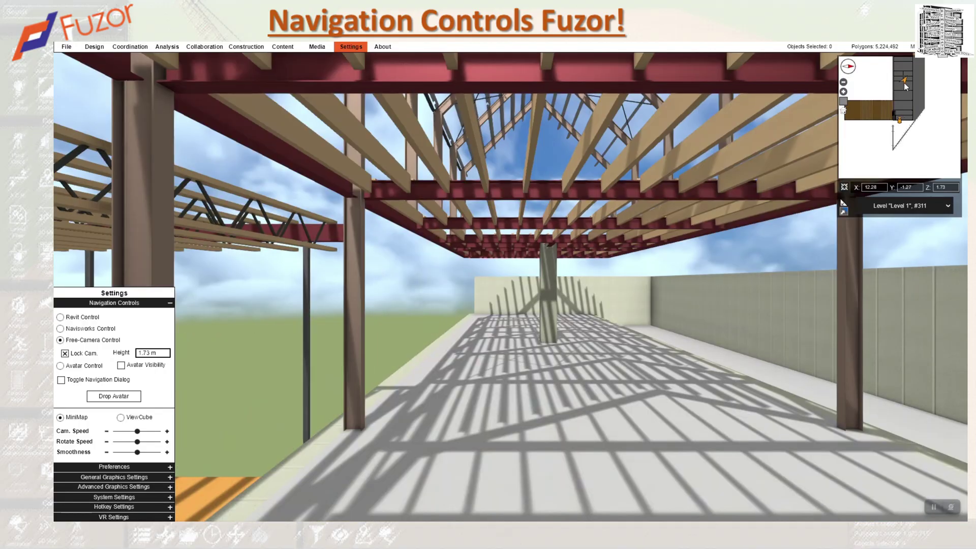
click(903, 82)
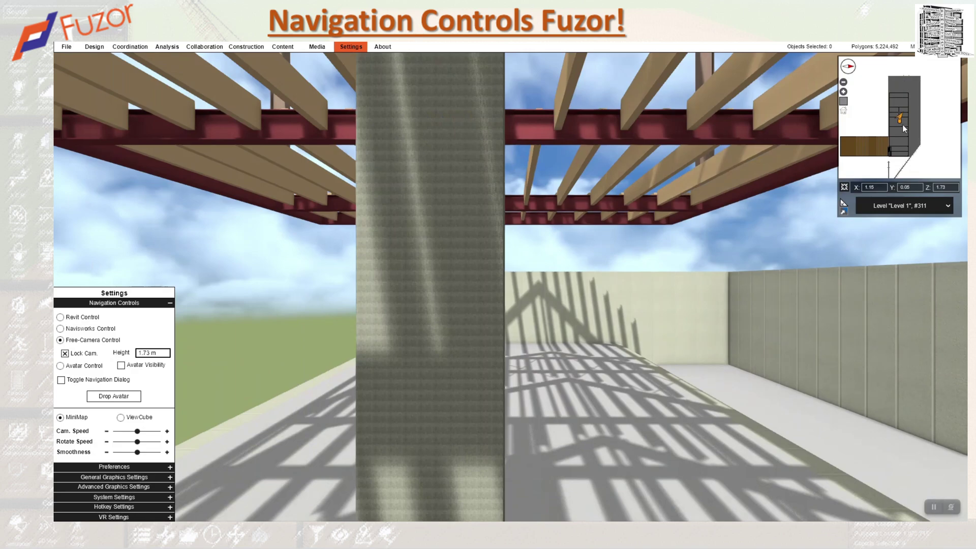
click(894, 136)
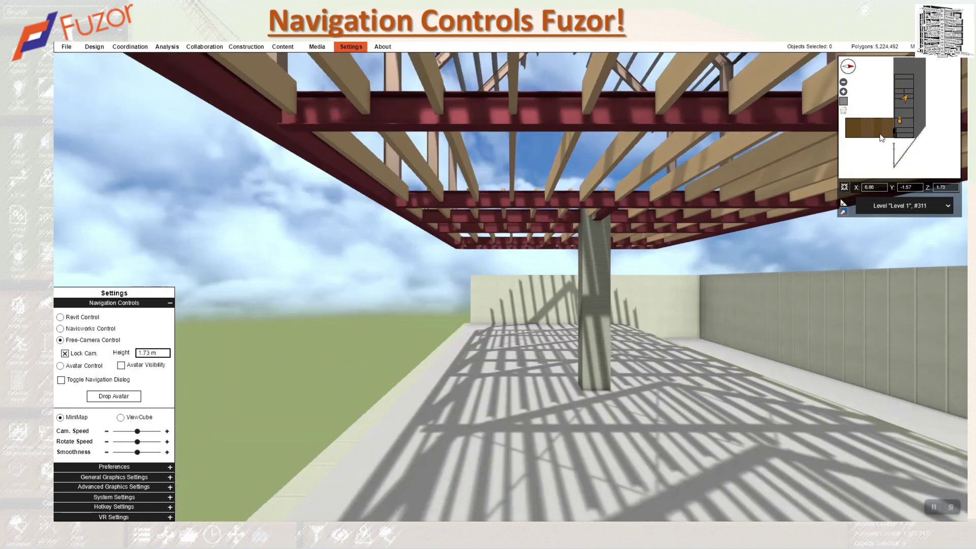
click(889, 93)
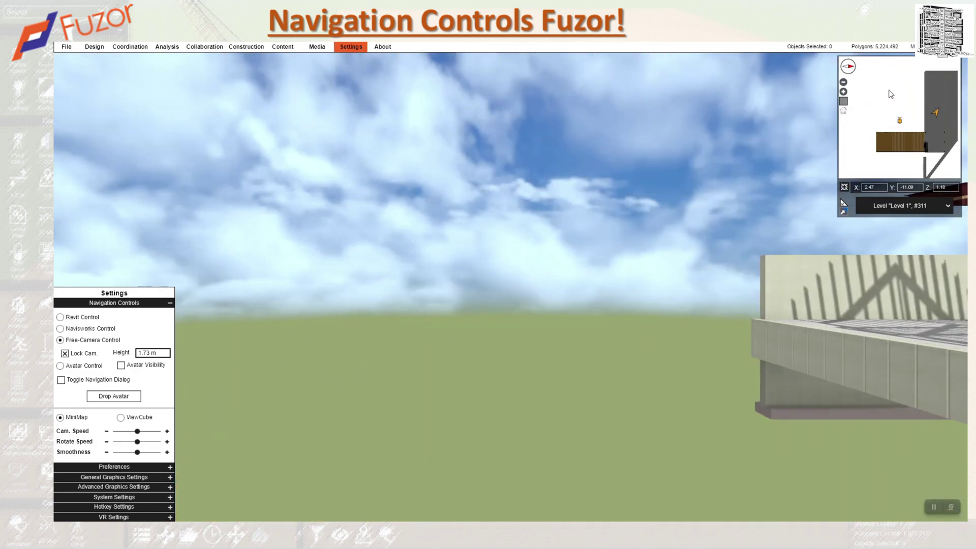
click(899, 124)
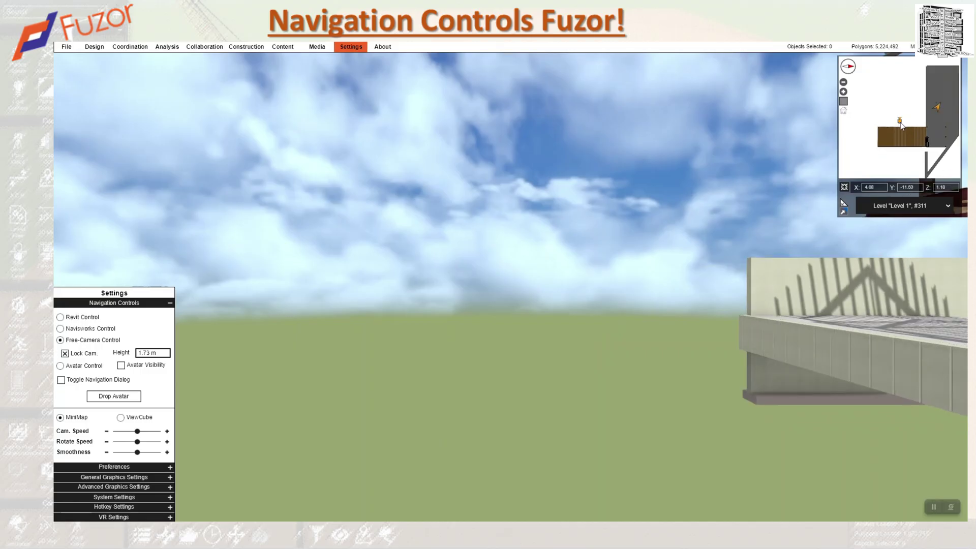
click(930, 134)
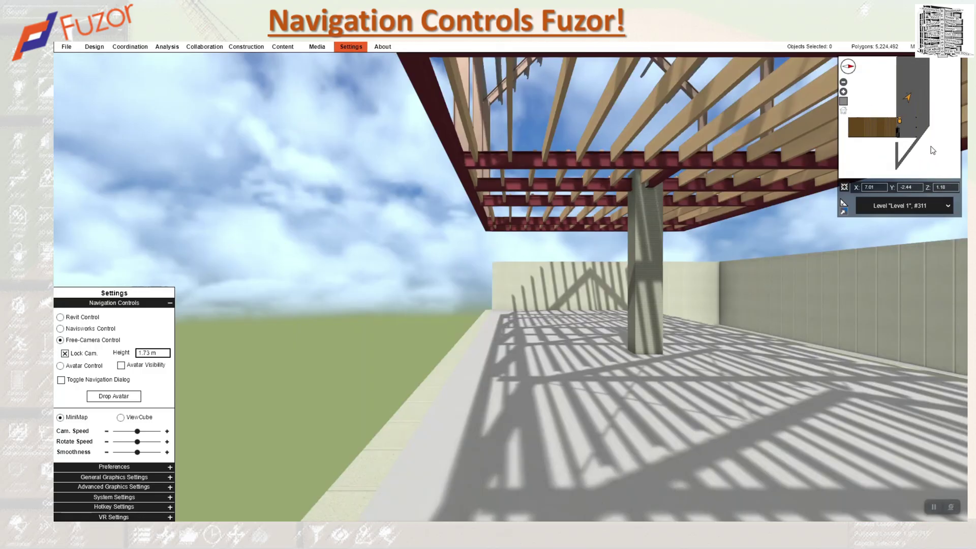
Step: Zoom the MiniMap out, in, and out again so the L-shaped level plan fits
click(844, 84)
click(844, 93)
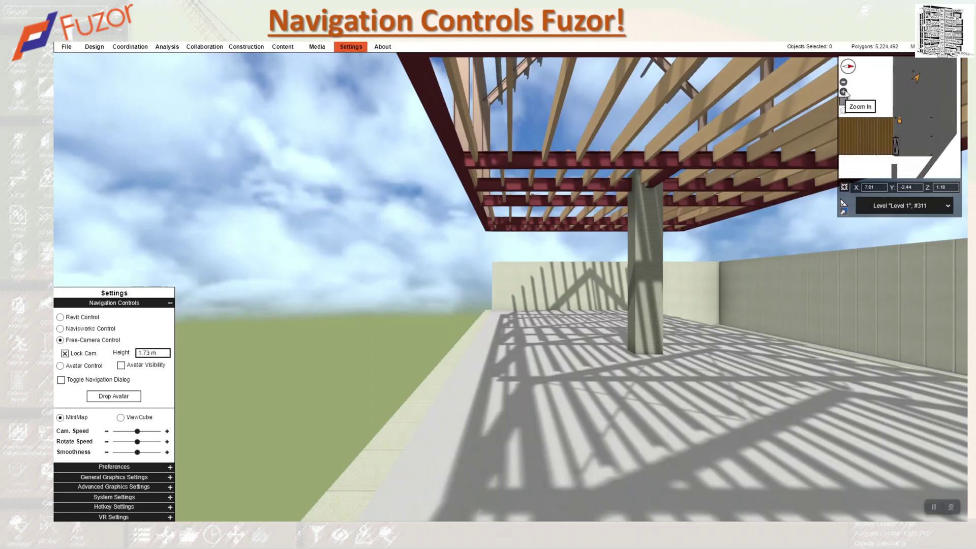
click(845, 87)
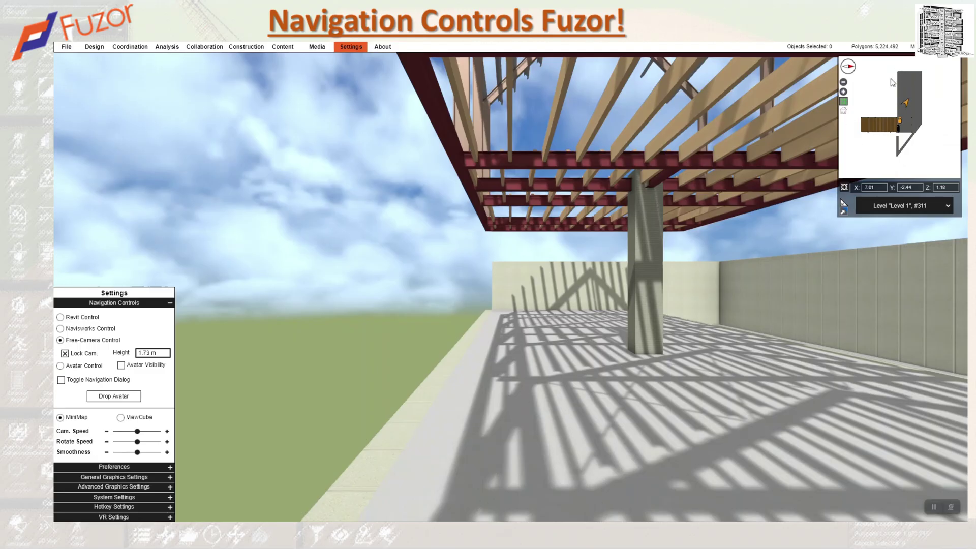
mouse_move(843, 101)
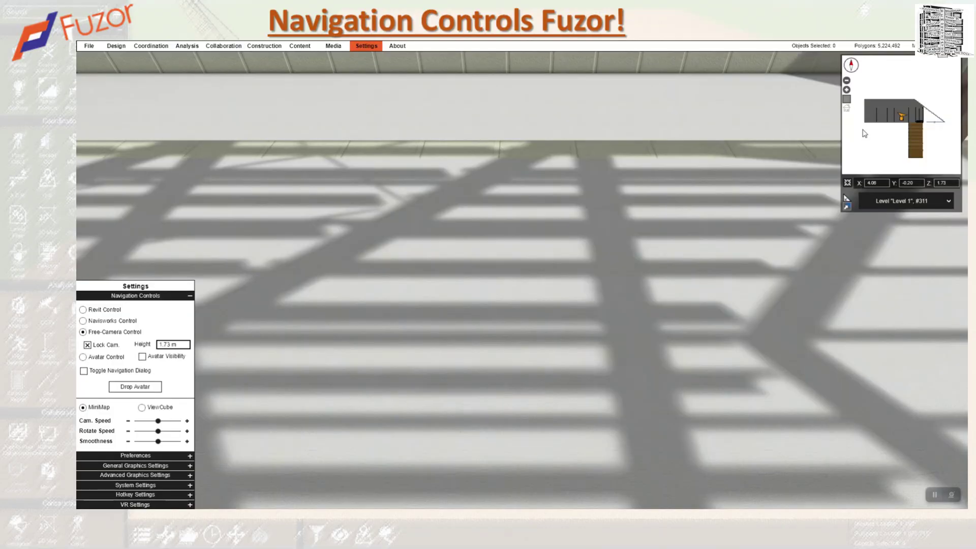
Step: Use the MiniMap's Go Home icon to view the whole building from above at Z 47.06
click(847, 109)
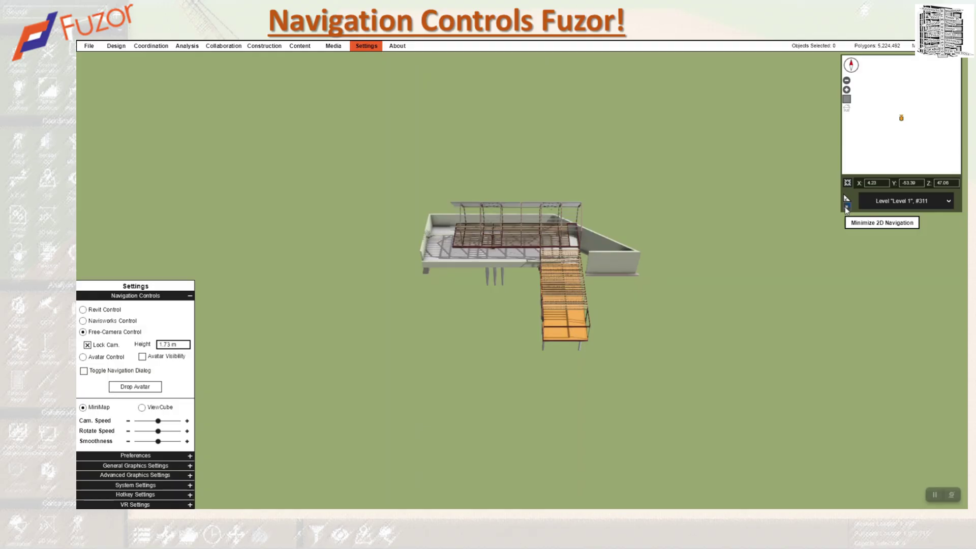
click(947, 200)
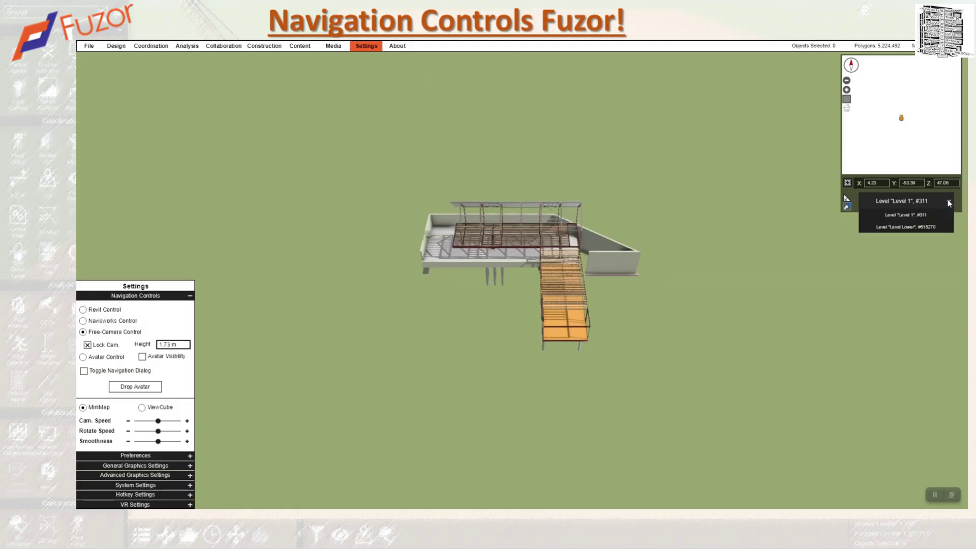
click(946, 202)
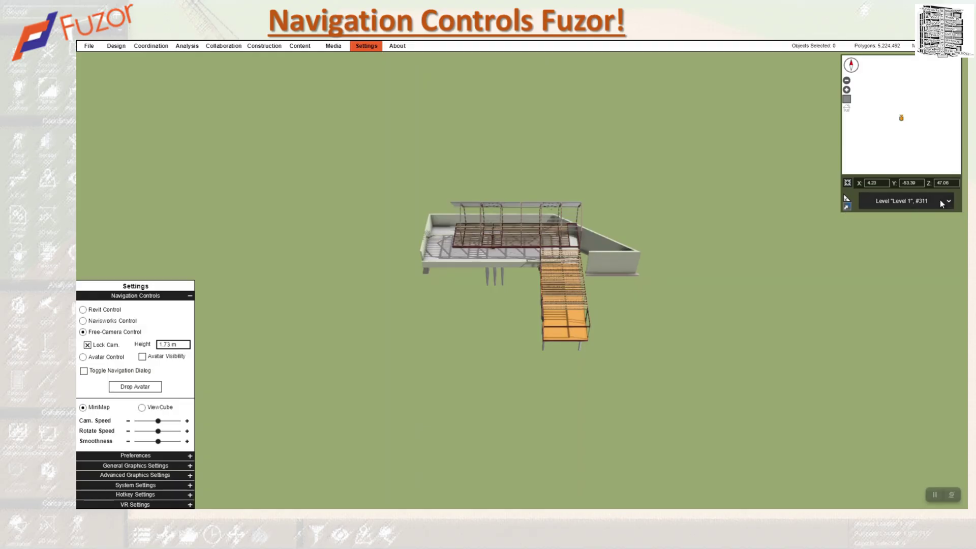
click(846, 208)
click(948, 66)
Step: Scale up the minimap five times, move the camera with W/S, then drag its corner to shrink it
click(847, 201)
click(845, 201)
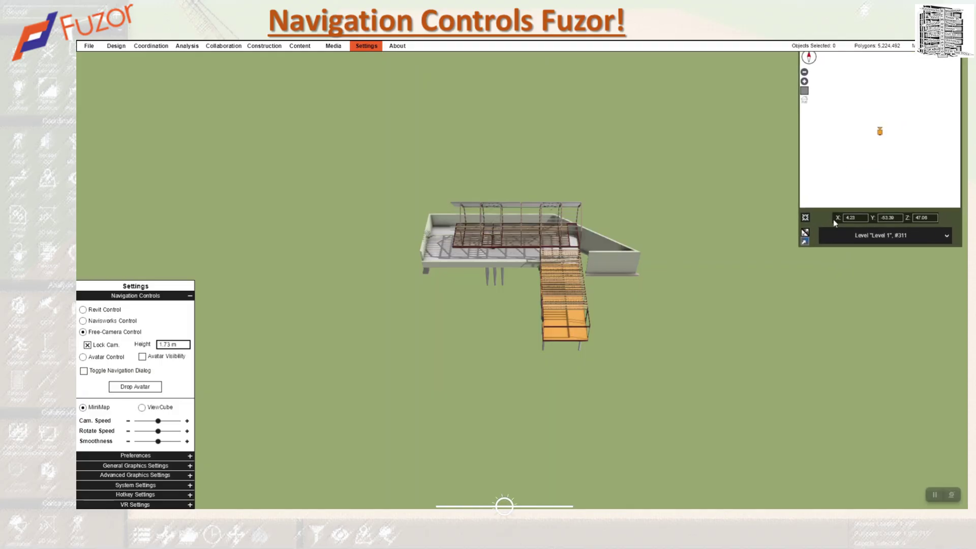
click(804, 247)
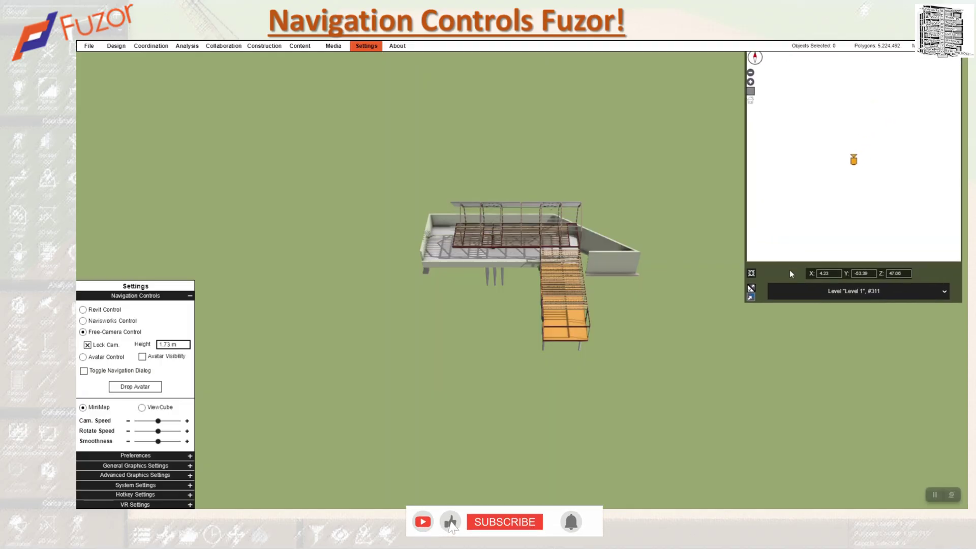
click(746, 298)
click(747, 300)
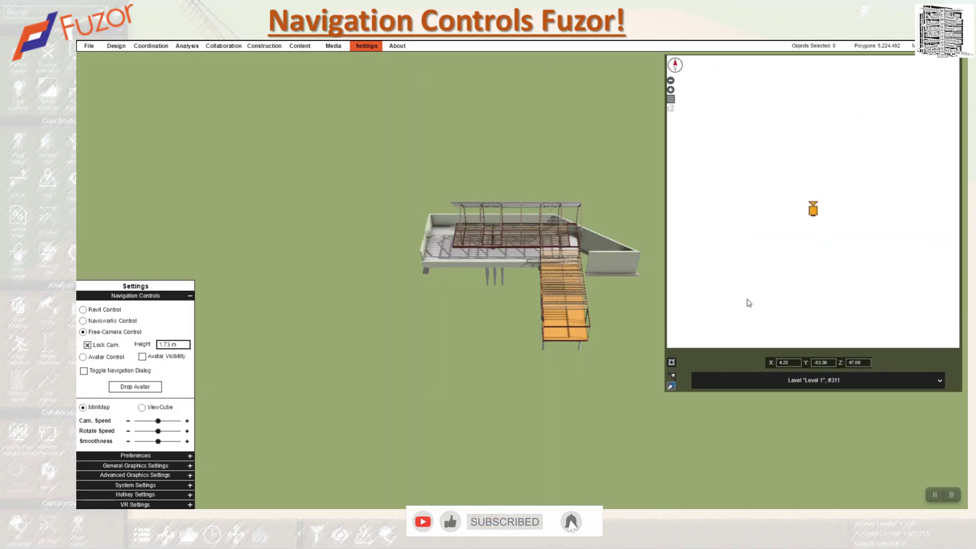
key(w)
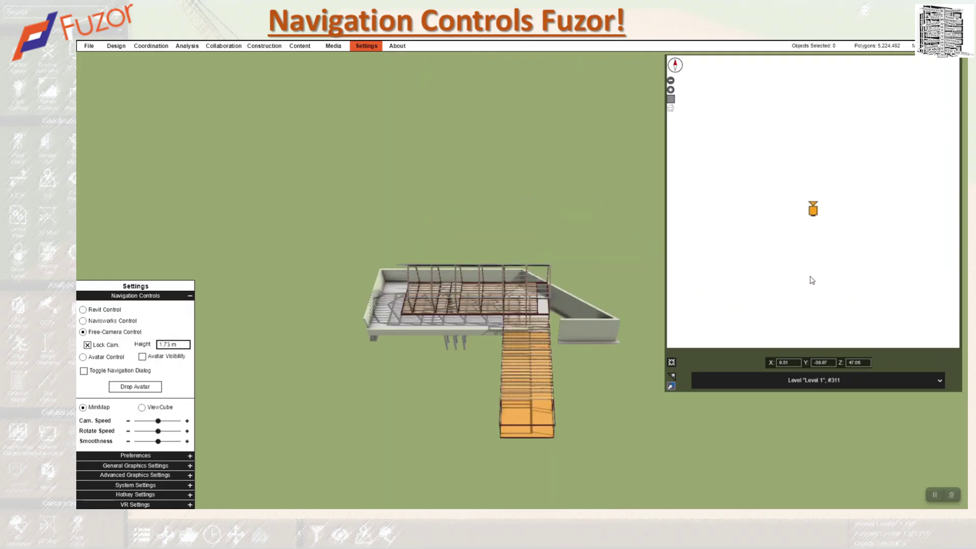
key(s)
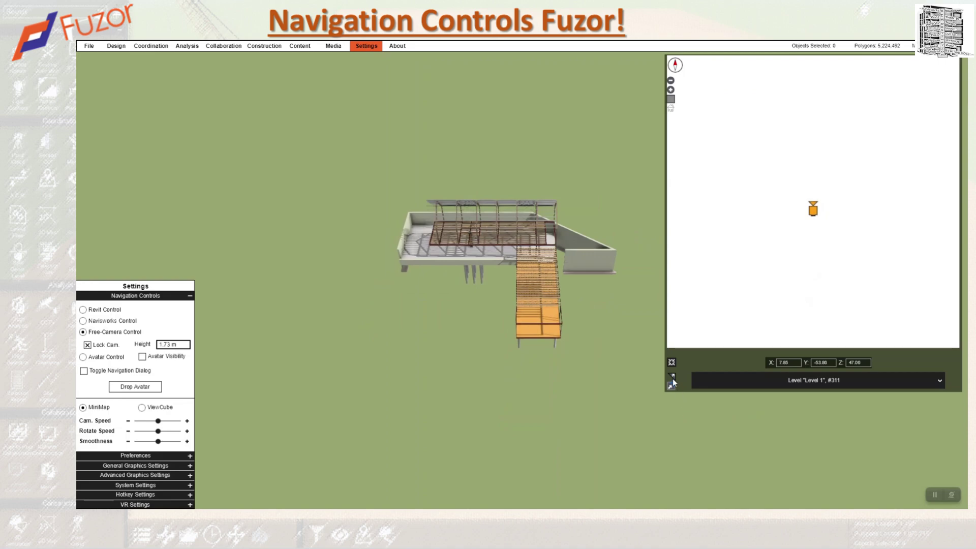
drag(673, 377, 829, 231)
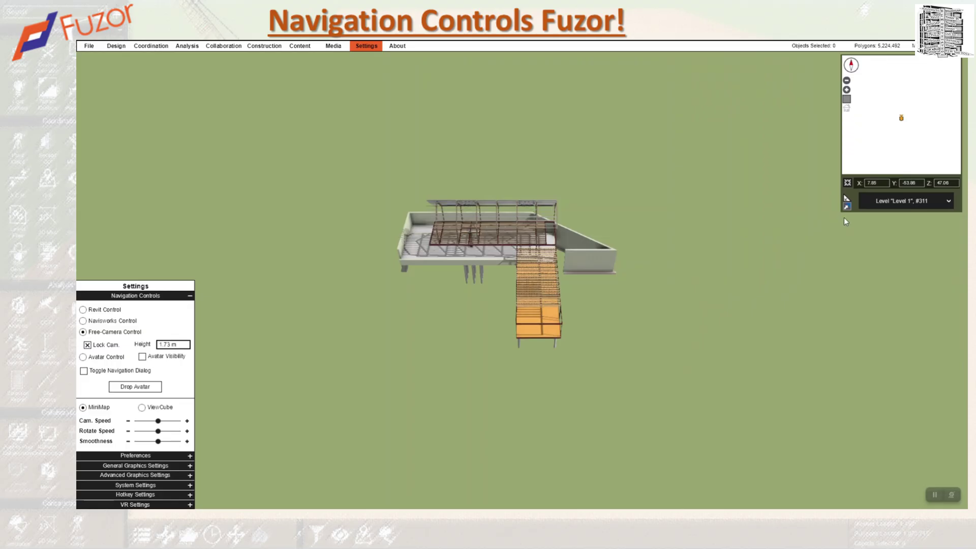
click(142, 407)
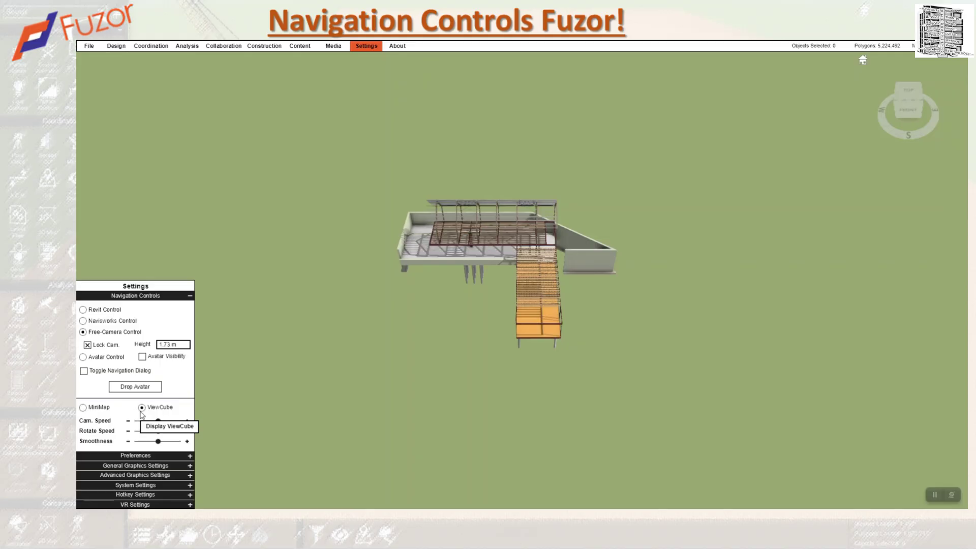
click(83, 407)
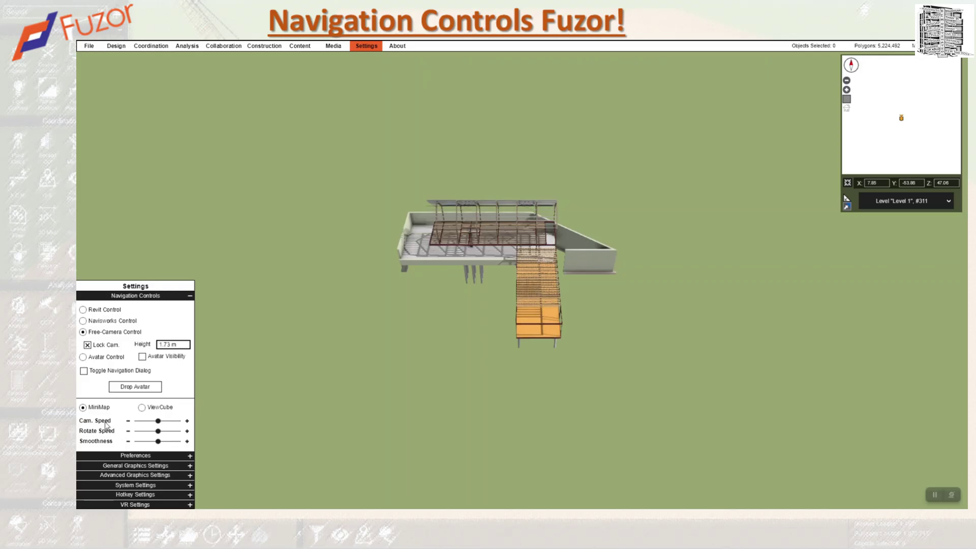
Step: Raise camera speed to near maximum, fly past the building and back, then reset speed to mid-range
drag(159, 425, 187, 426)
key(w)
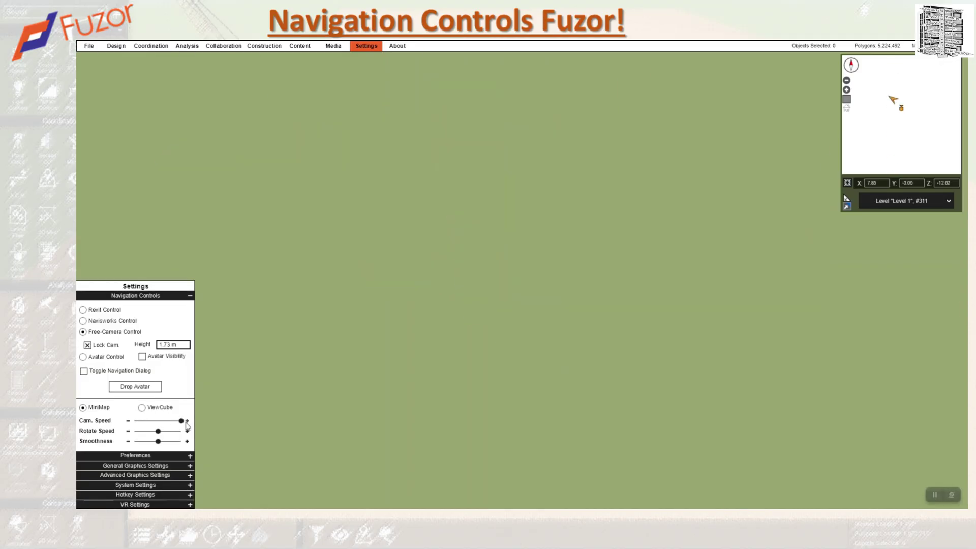
key(s)
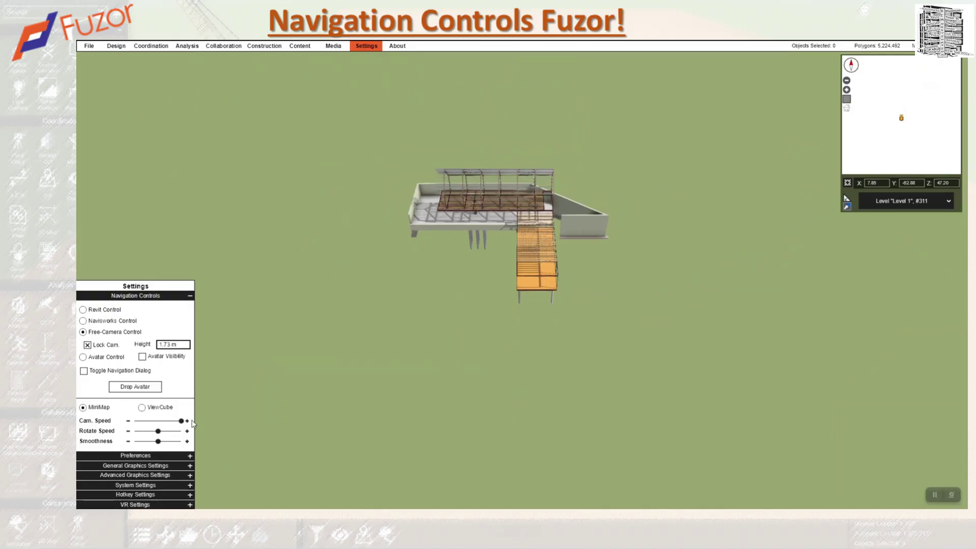
drag(181, 421, 158, 421)
Step: Launch the Fly Through cinematic camera from the Media menu
click(331, 47)
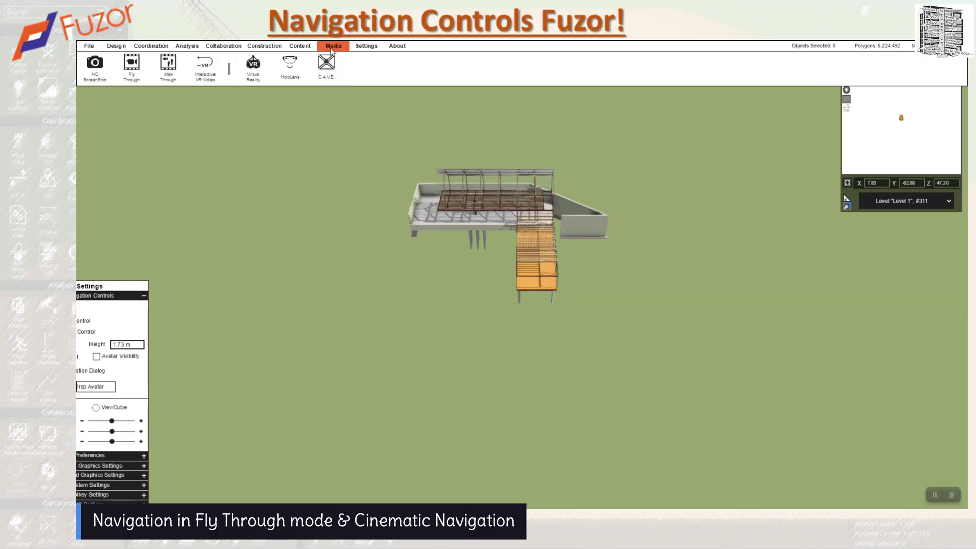
click(142, 68)
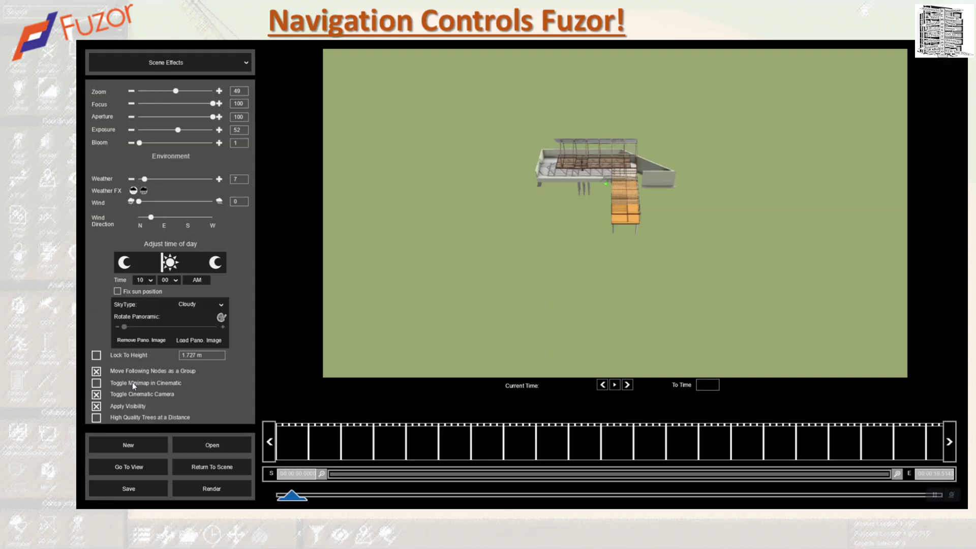
Step: Rotate, zoom and orbit the Fly Through view to a low side view of the walkway
drag(666, 240, 612, 183)
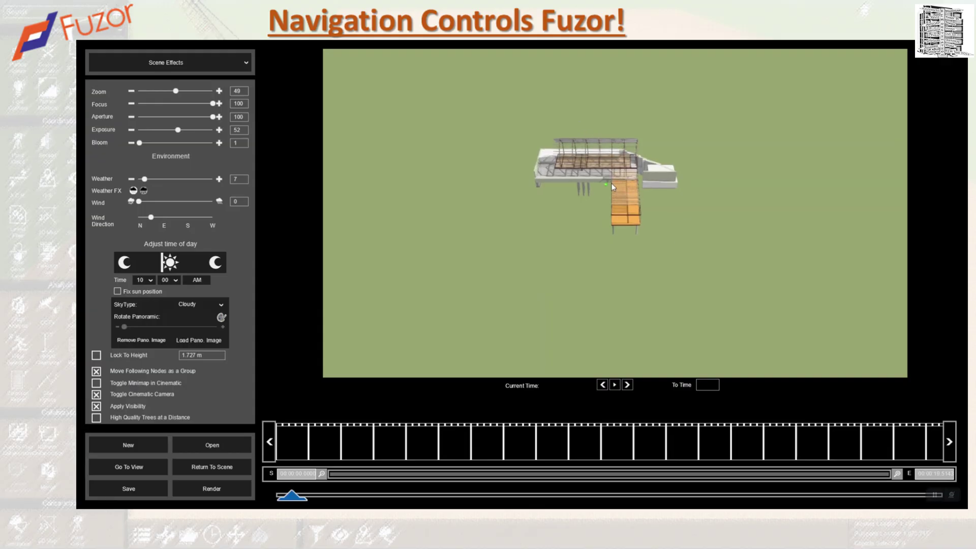
scroll(611, 183, up, 5)
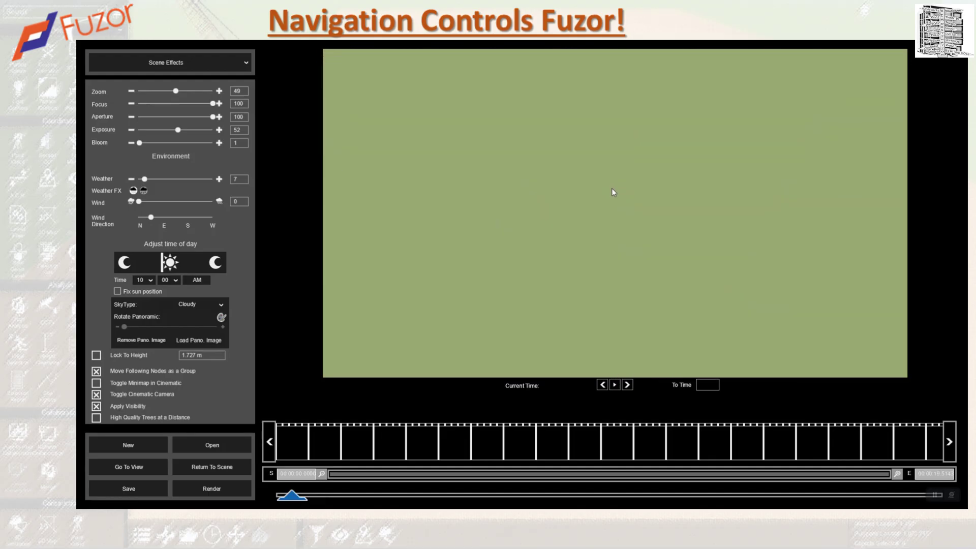
scroll(611, 186, down, 5)
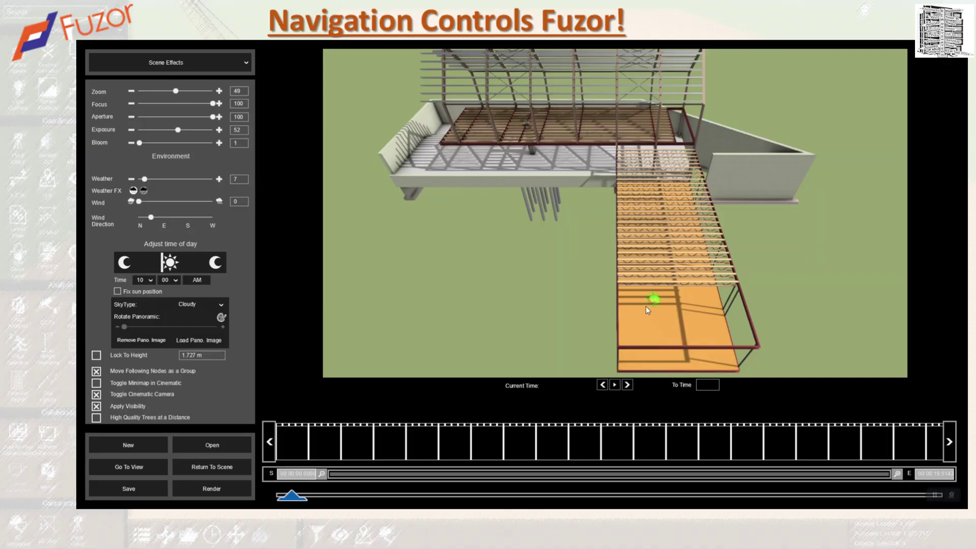
mouse_move(648, 306)
middle_down()
mouse_move(711, 298)
mouse_move(540, 298)
mouse_move(490, 251)
mouse_move(494, 226)
mouse_move(559, 286)
mouse_move(624, 307)
mouse_move(651, 298)
mouse_move(545, 240)
mouse_move(587, 244)
middle_up()
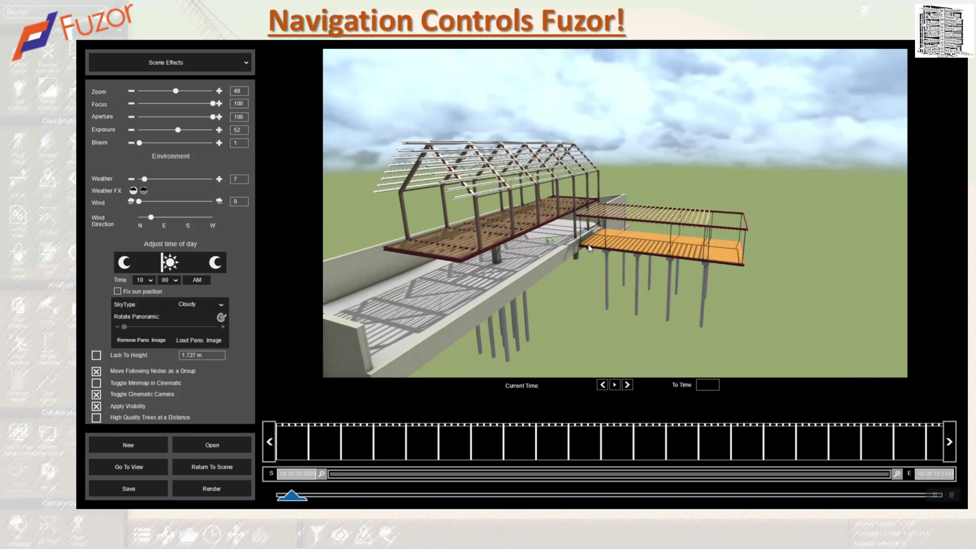
click(96, 383)
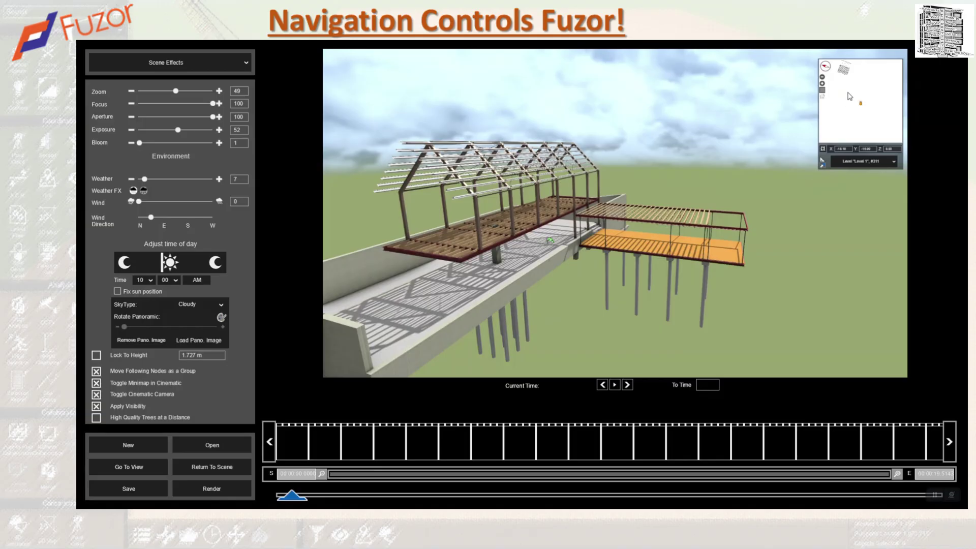
click(95, 384)
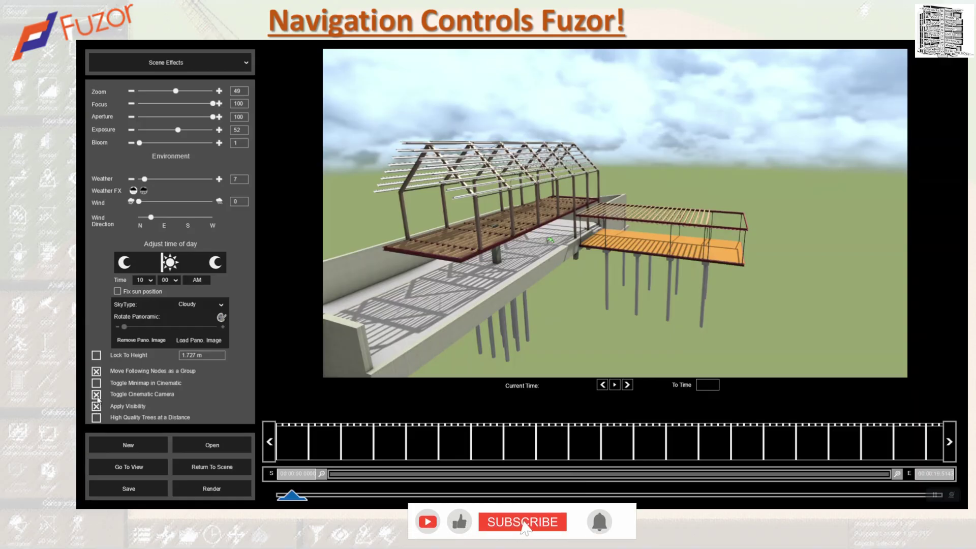
click(96, 395)
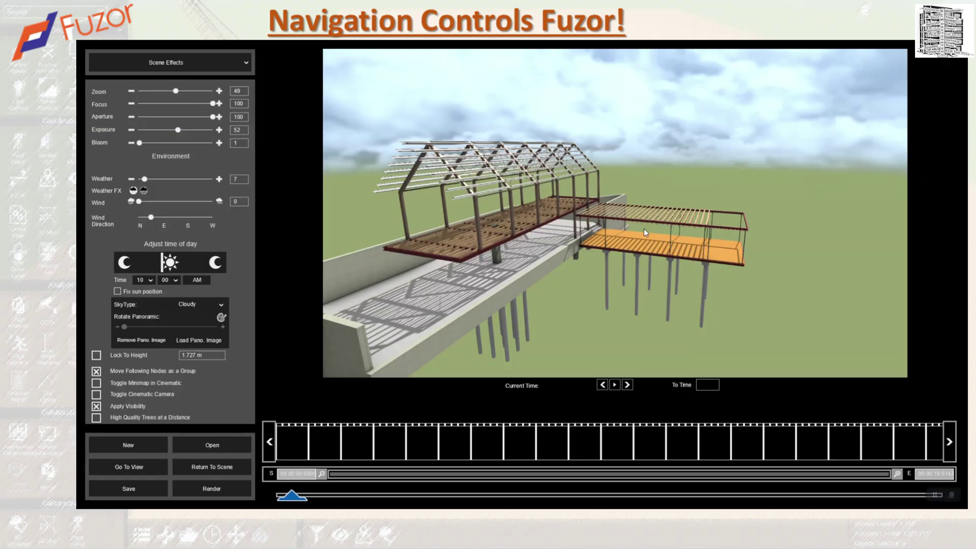
click(96, 394)
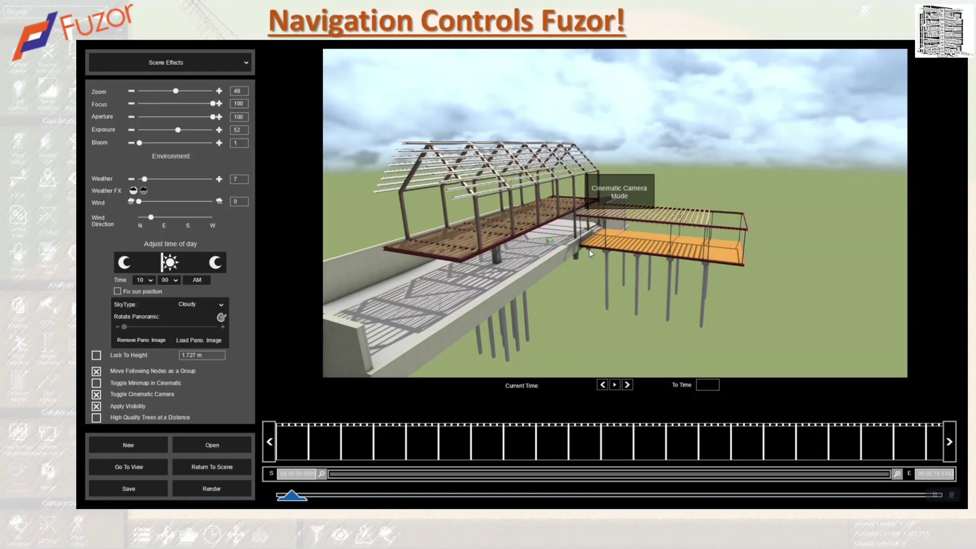